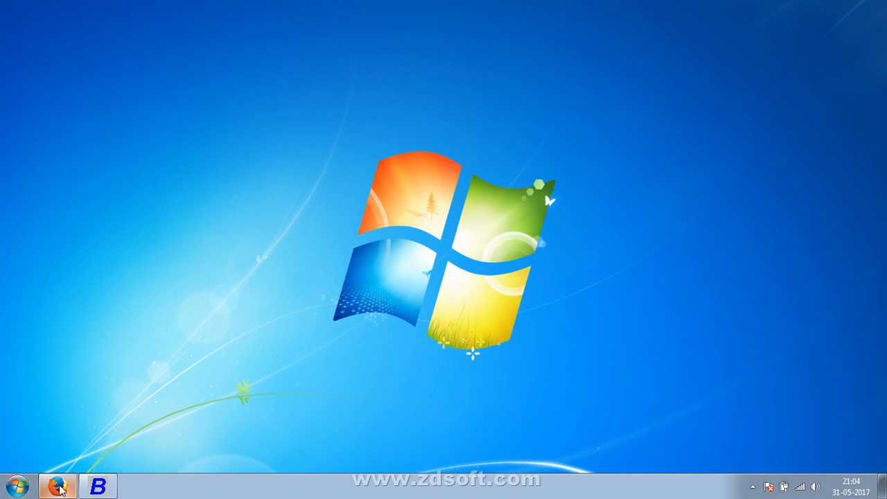
- Switch to Busy, fill in the superuser name for the Production Wise Payroll company, enter and recheck the password, and save
mouse_move(58, 485)
click(98, 485)
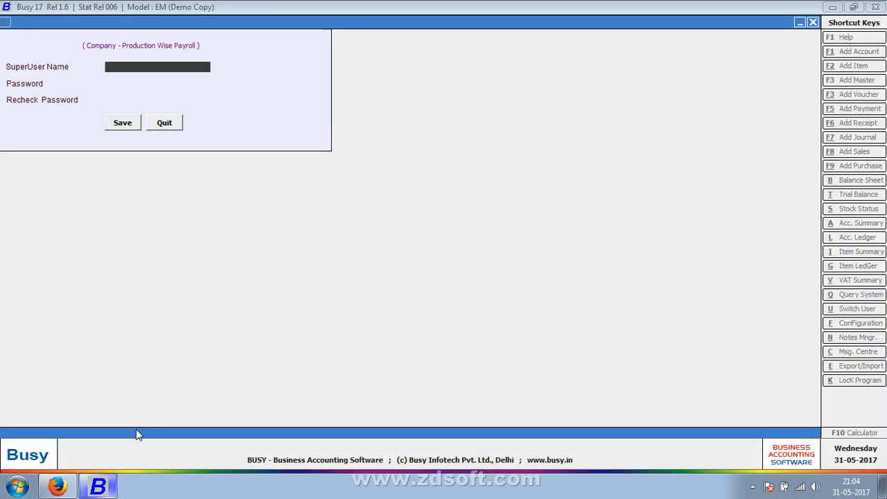
text(P)
key(Return)
text(p)
key(Return)
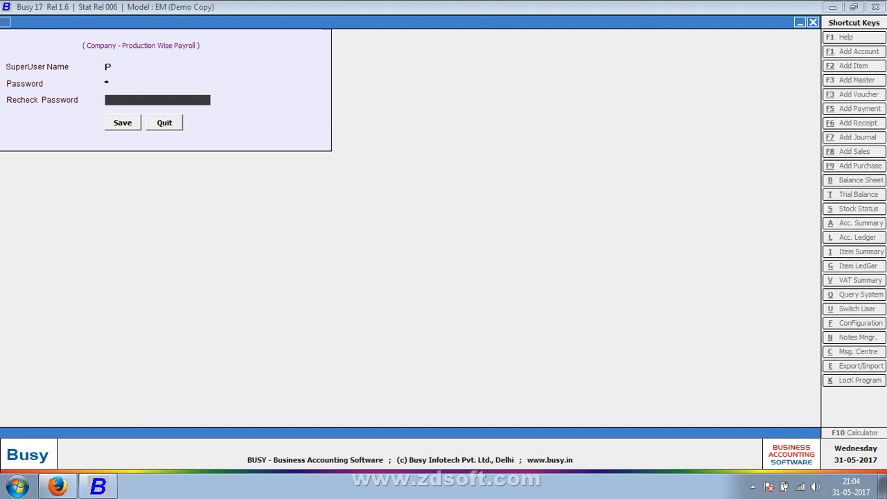
text(p)
key(Return)
key(Return)
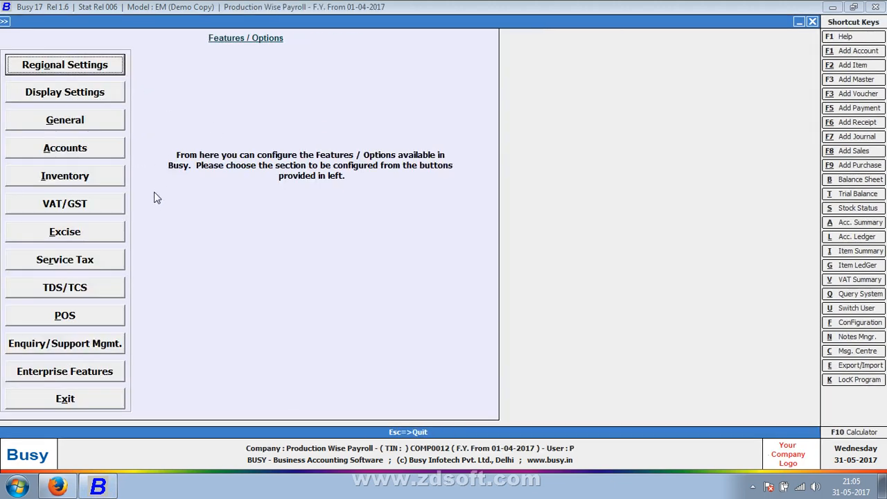
- Leave the initial setup window and open Features / Options from the Administration configuration settings
key(Escape)
key(Right)
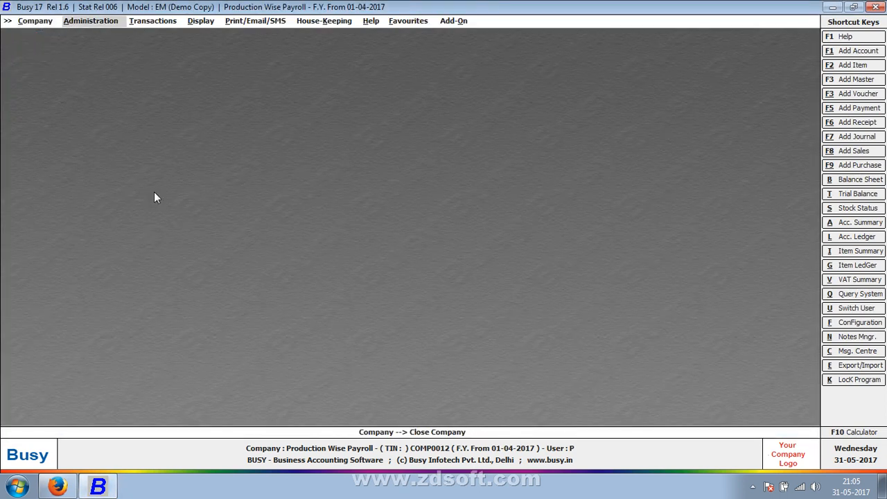
key(Return)
key(Down)
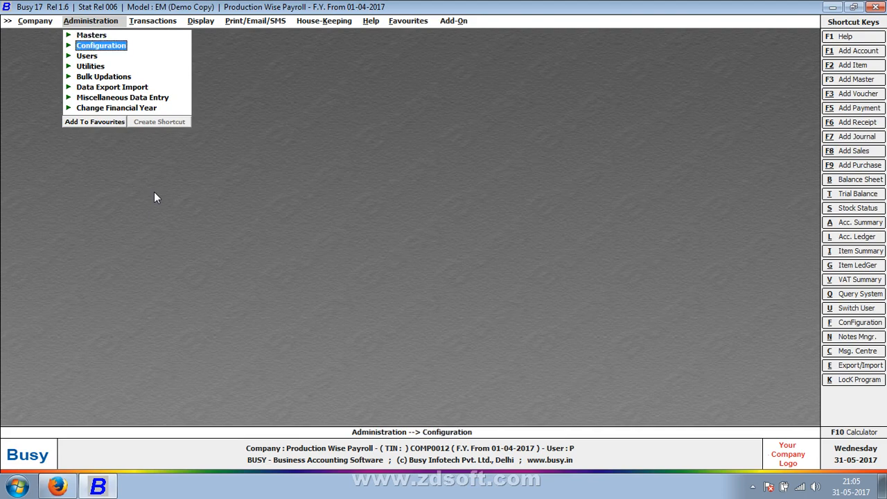
key(Down)
key(Up)
key(Return)
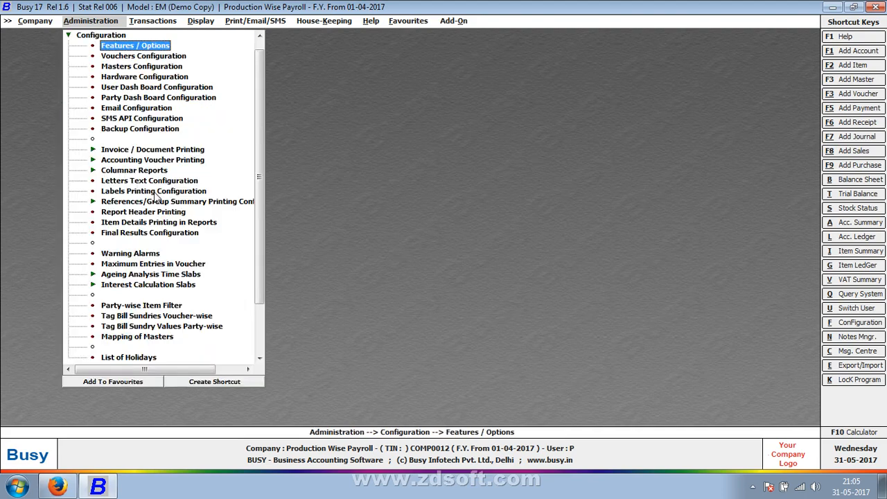
key(Return)
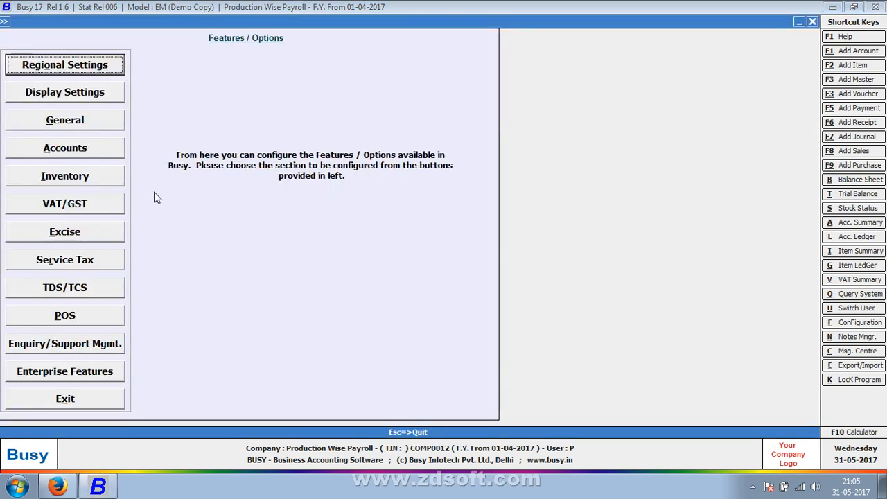
- Open the Enterprise Features and set Enable Payroll to Y
key(Down)
key(Down)
key(Down)
key(Down)
key(Down)
key(Down)
key(Down)
key(Down)
key(Down)
key(Down)
key(Down)
key(Return)
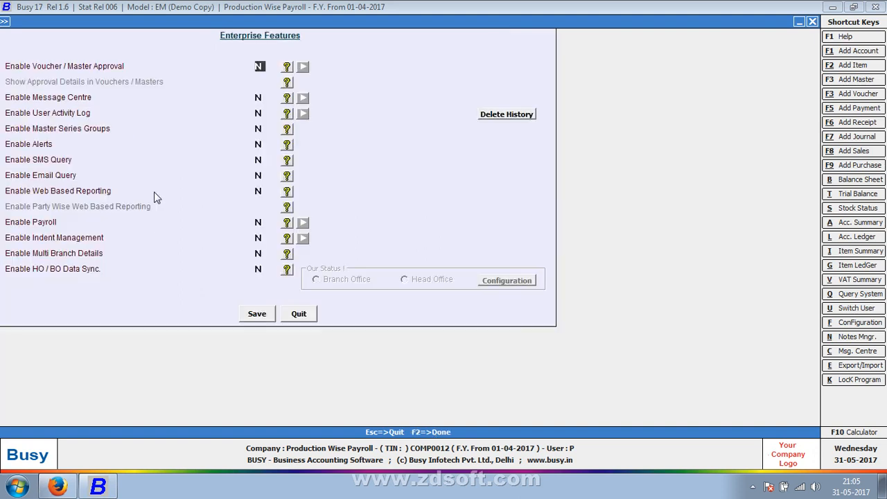
key(Return)
key(Down)
key(Down)
key(Down)
key(Down)
key(Down)
key(Down)
key(Down)
key(Down)
key(Up)
key(y)
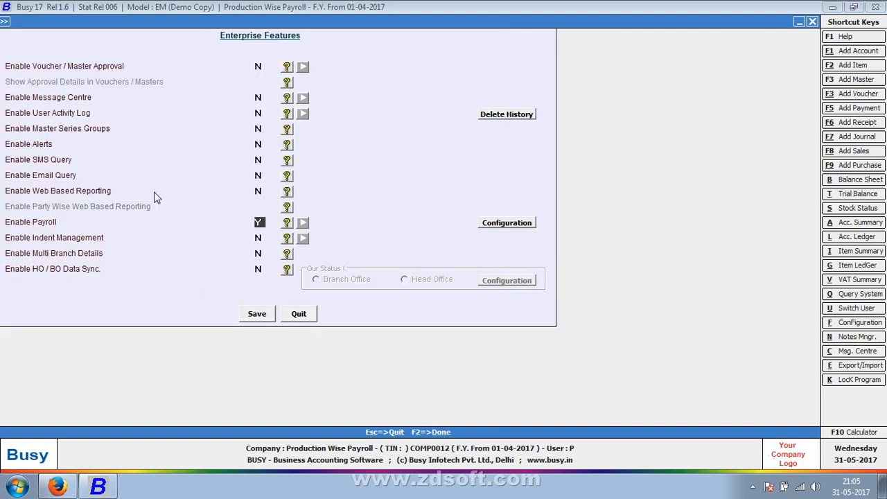
- Open the payroll configuration and enable the Production salary mode with Cash as its default payment mode
click(506, 223)
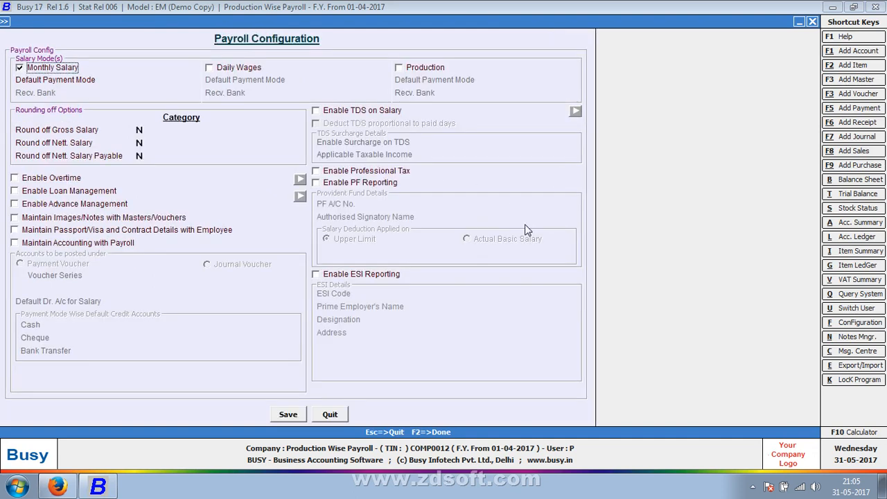
click(431, 69)
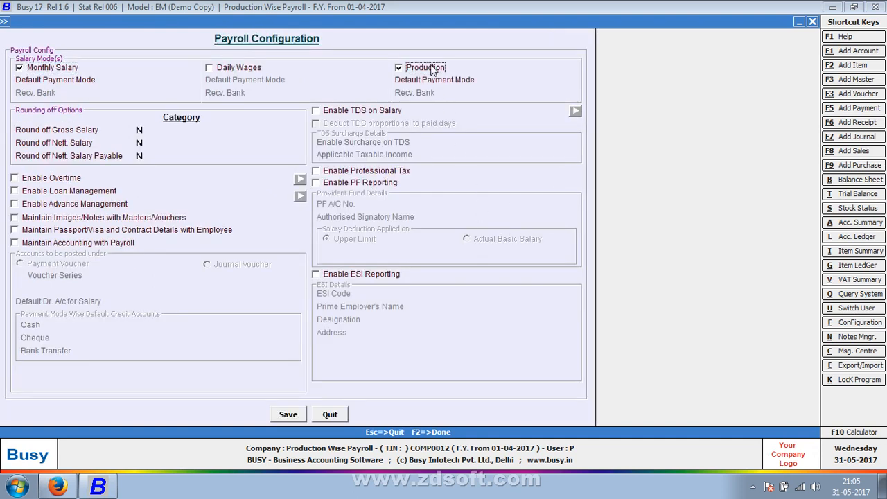
click(501, 81)
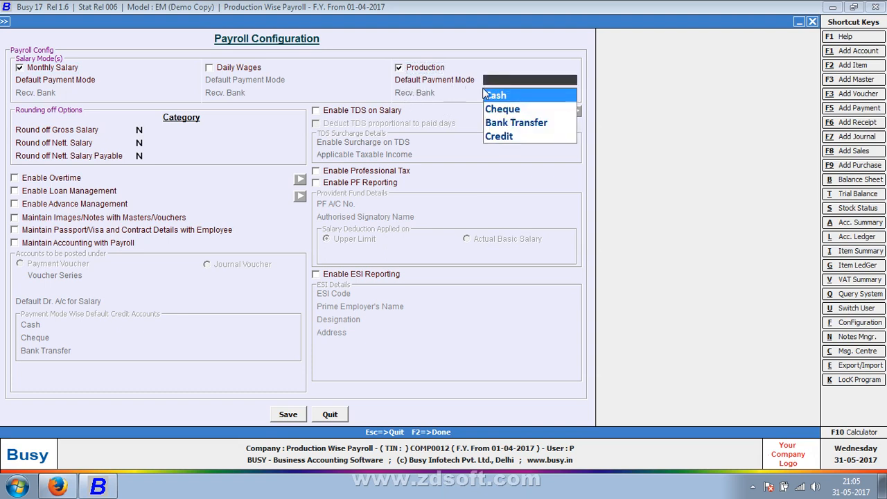
click(534, 97)
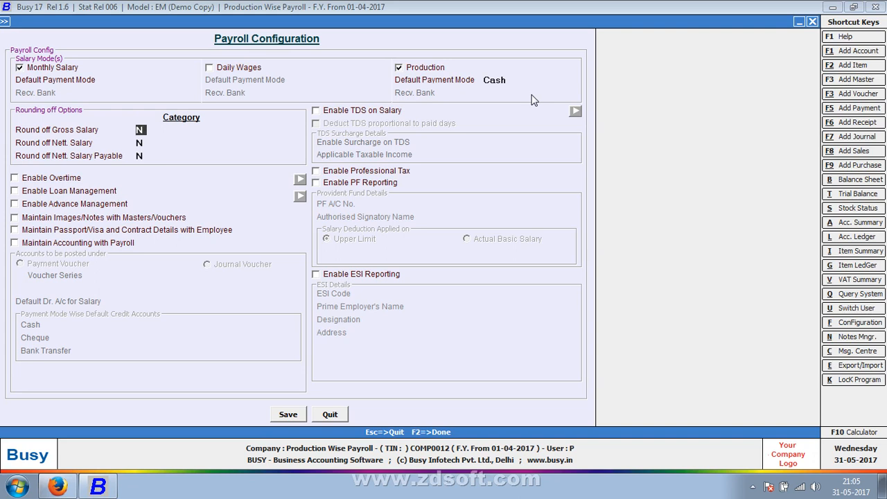
- Enable rounding off for gross salary and nett. salary, with the Automatic category for both
text(Y)
key(Return)
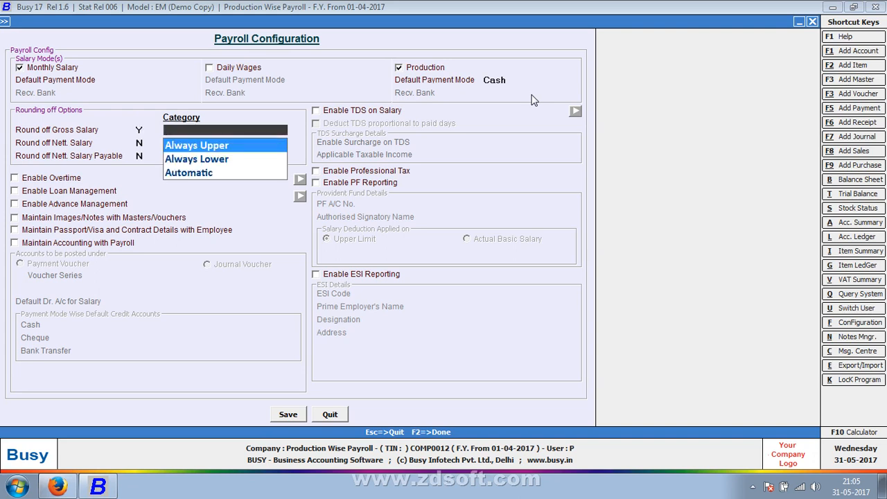
key(Down)
key(Down)
key(Return)
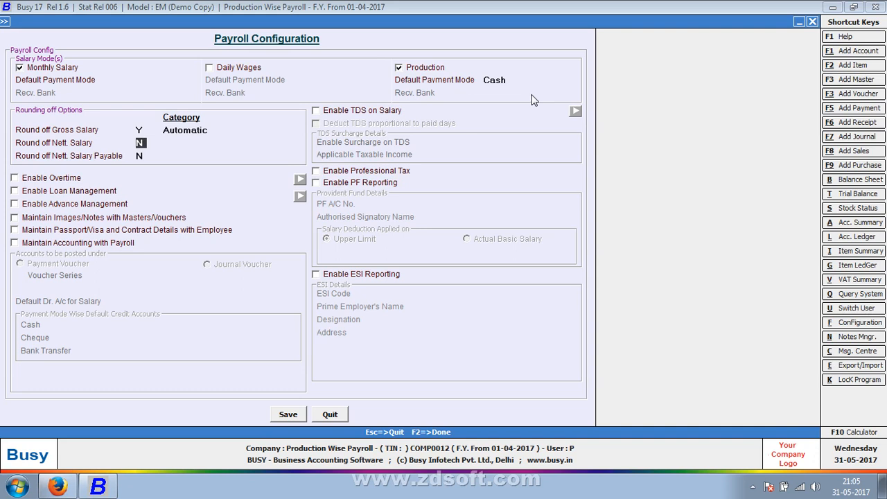
text(Y)
key(Return)
key(Down)
key(Down)
key(Return)
- Enable rounding off for nett. salary payable with the Automatic category, keeping Automatic for gross salary
text(Y)
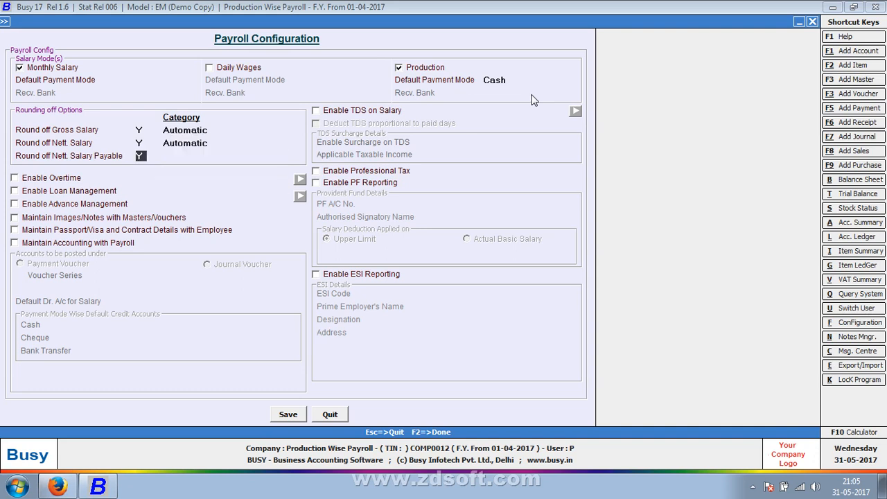
key(Return)
key(Down)
key(Down)
key(Return)
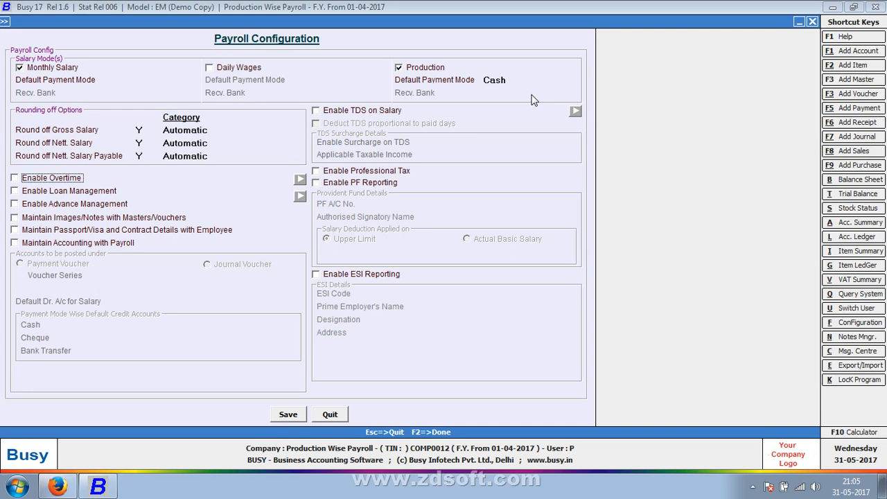
click(216, 129)
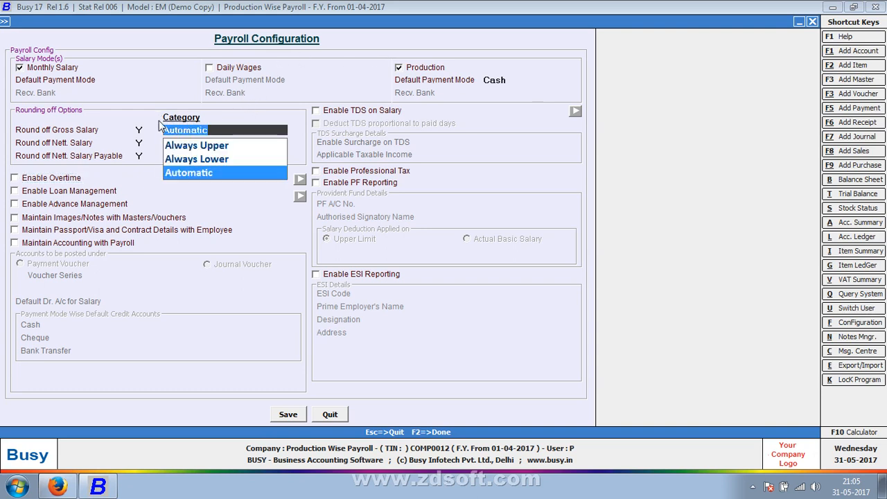
key(Return)
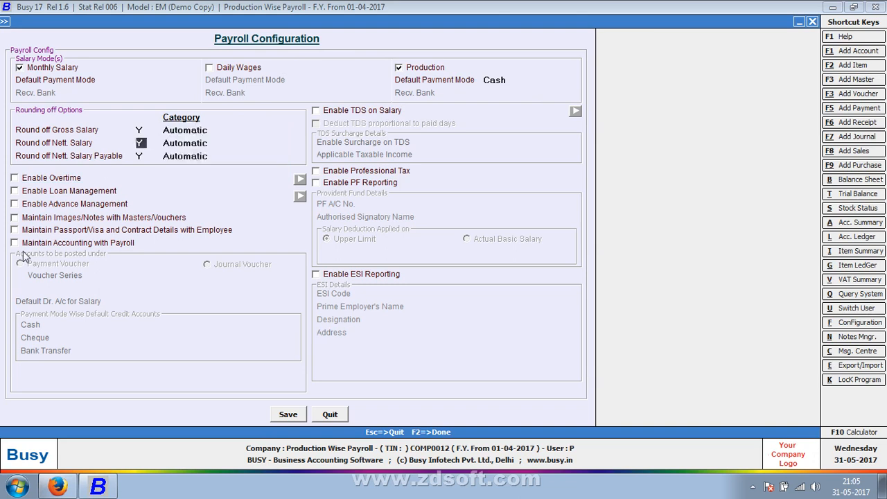
- Enable Maintain Accounting with Payroll and post the accounts under a Journal Voucher in the Main series
click(67, 246)
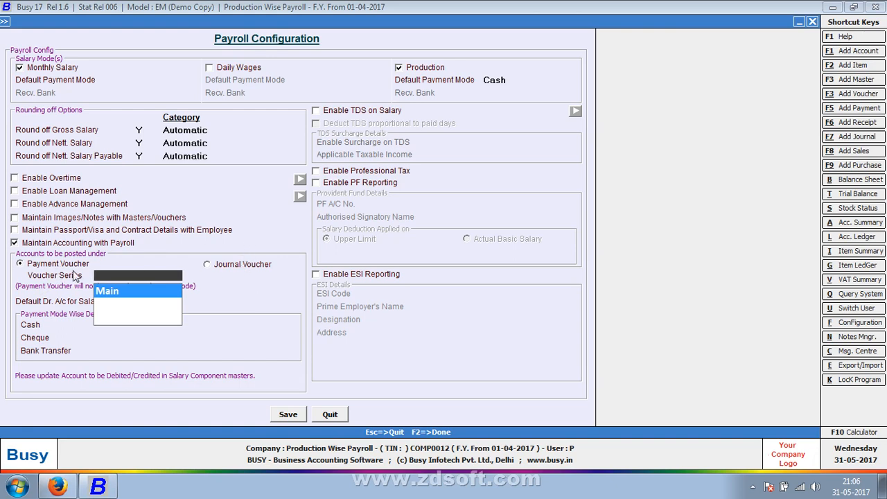
click(228, 268)
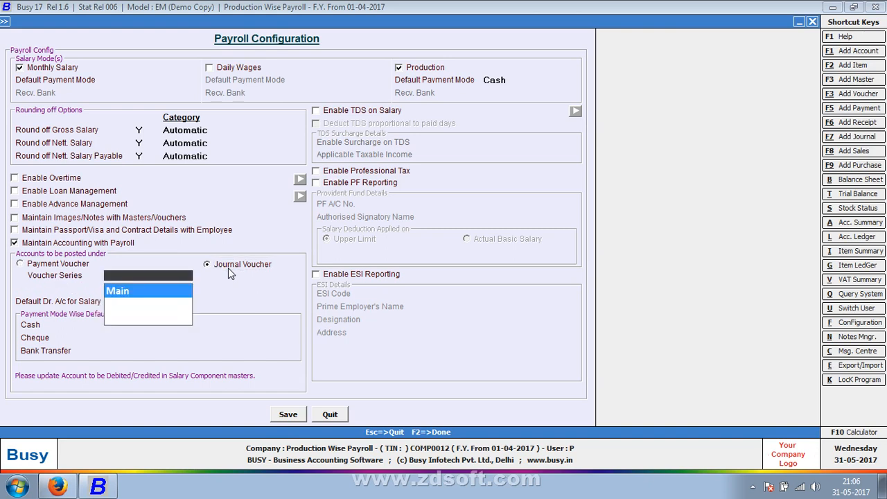
key(Return)
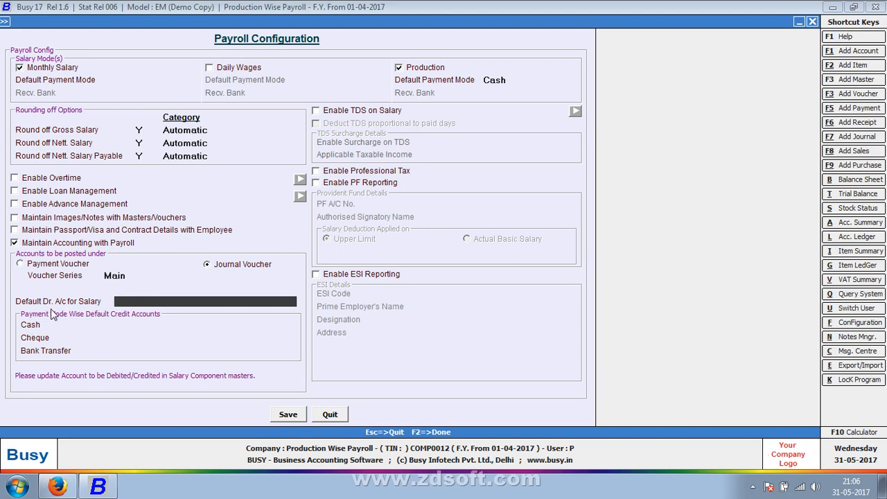
- Set Salary as the default debit account for salary and Cash as the default credit account for cash payments
text(salar)
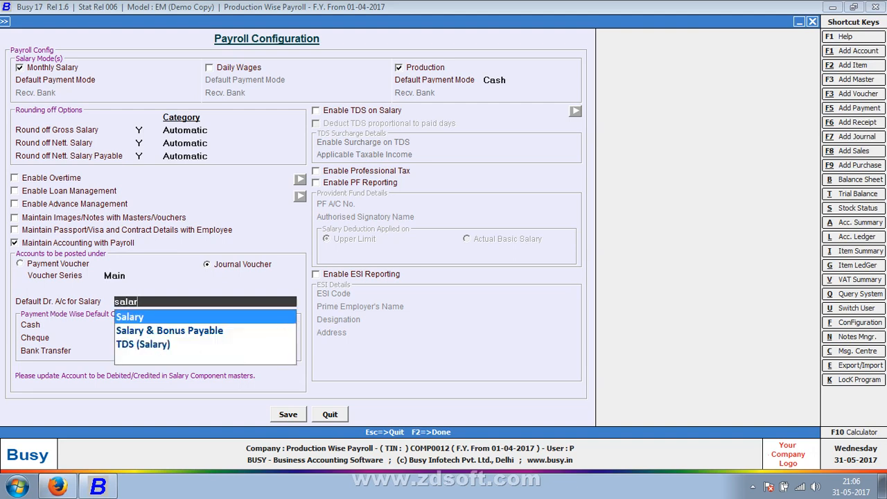
key(Return)
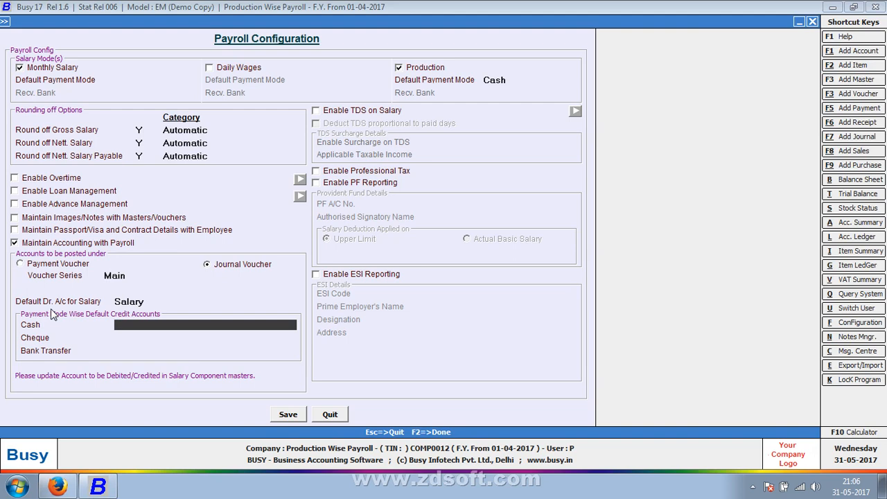
text(cas)
key(Return)
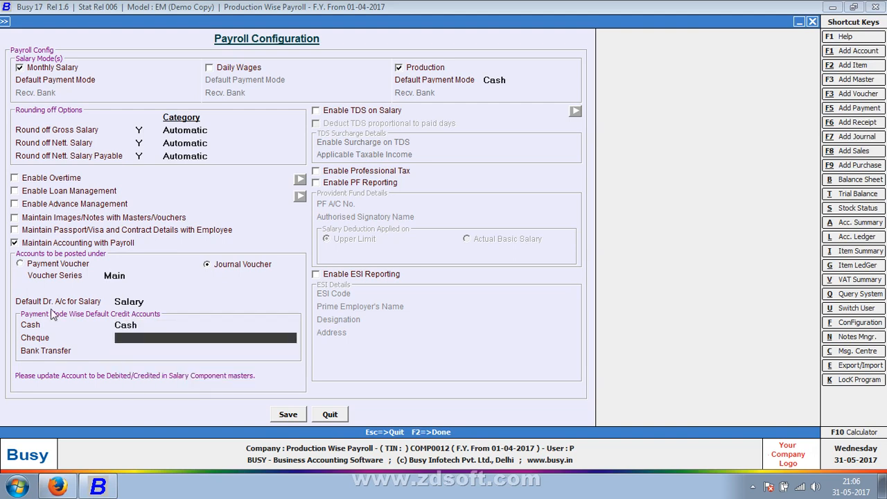
- Create a new account master named Sbi with its group and use it as the default credit account for Cheque
key(space)
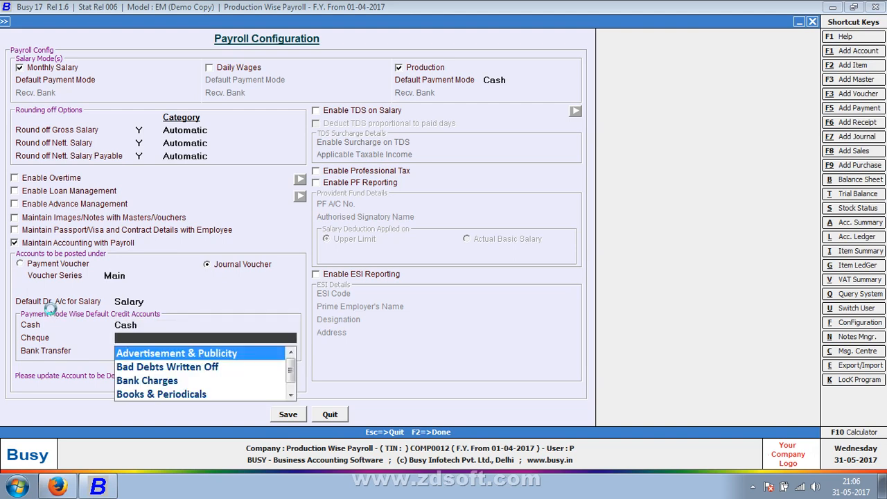
key(F1)
text(sbi)
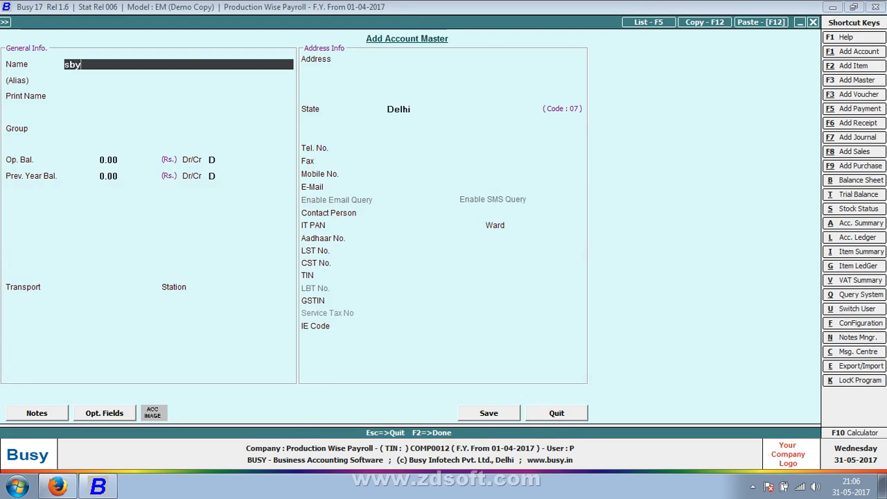
key(Return)
key(Return)
key(Return)
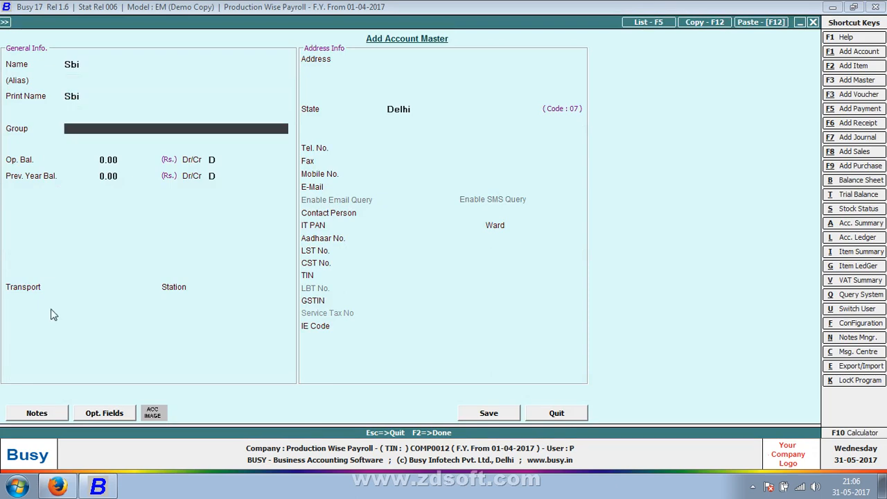
text(b)
key(Return)
key(F2)
key(Return)
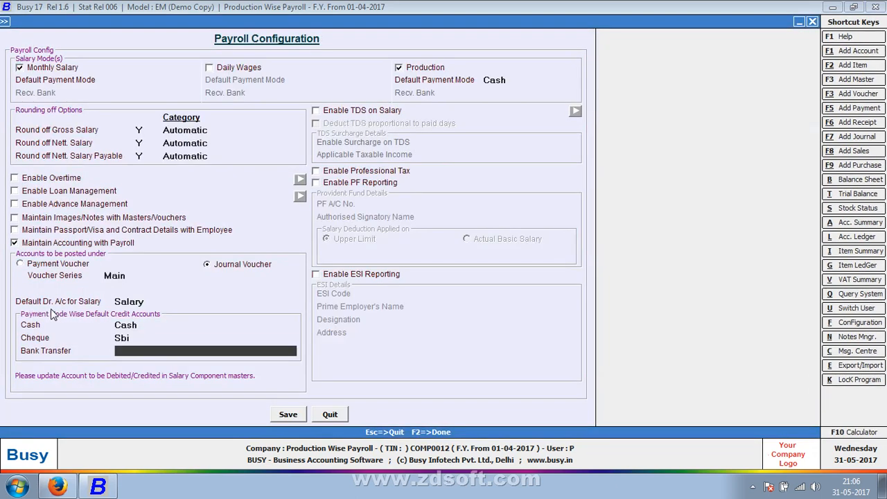
- Set Sbi as the default credit account for Bank Transfer, and save the payroll configuration and the Enterprise Features
text(sb)
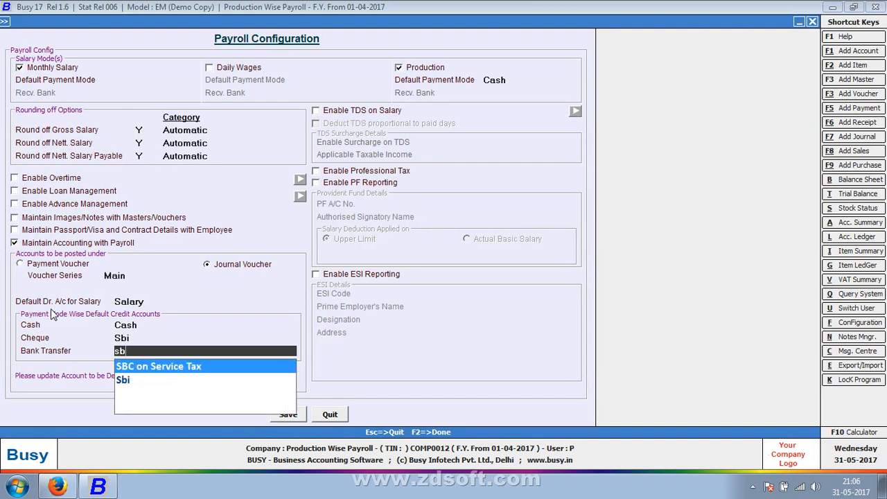
key(Down)
key(Return)
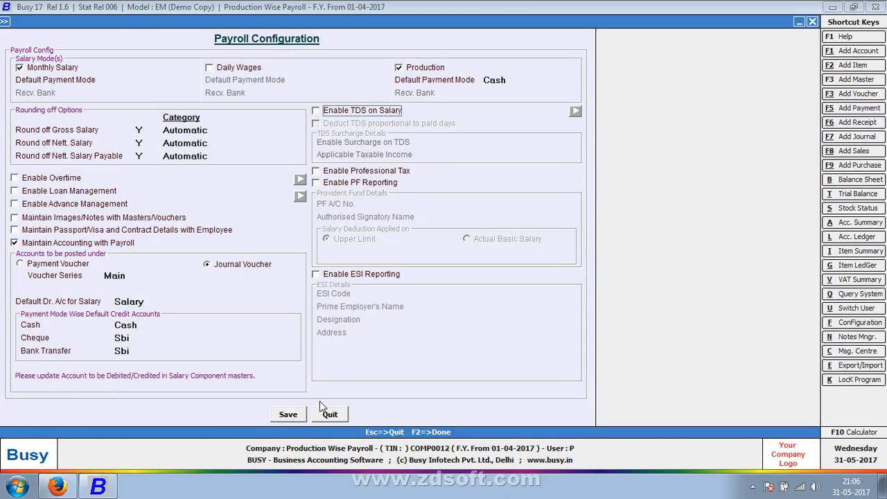
click(288, 414)
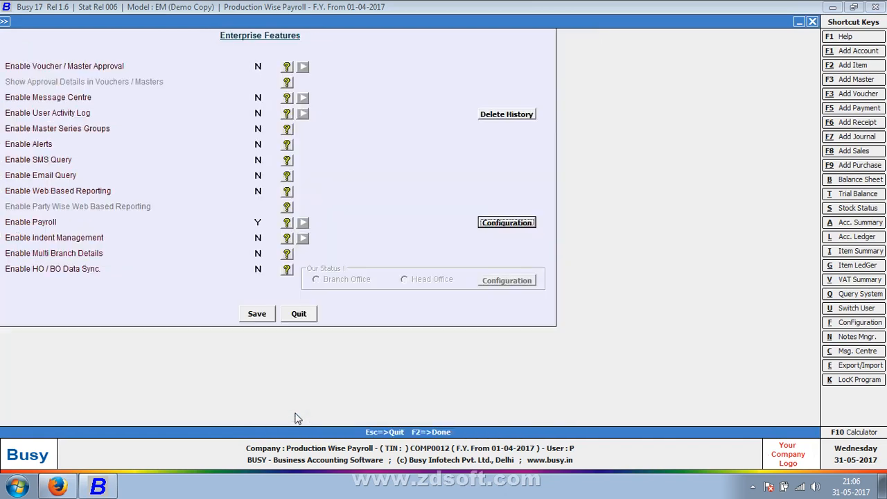
click(266, 316)
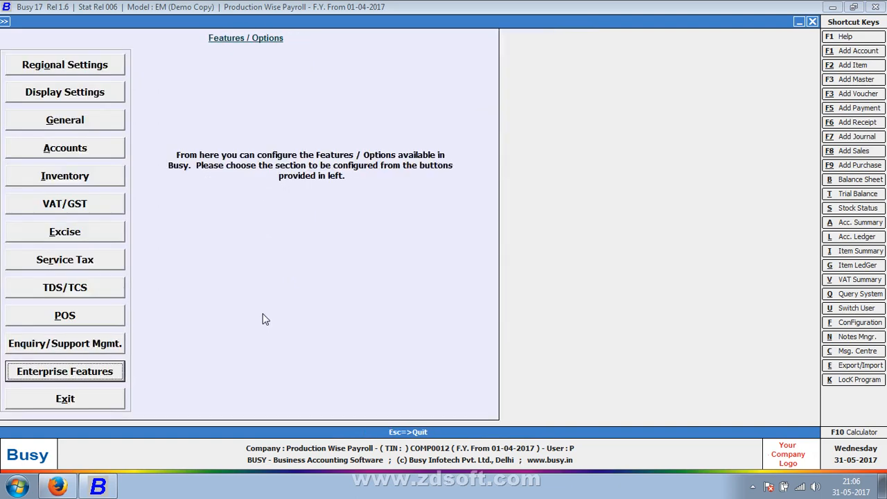
- Leave the Features / Options screen and open Vouchers Configuration under the Administration configuration options
key(Escape)
key(Escape)
key(Escape)
key(Return)
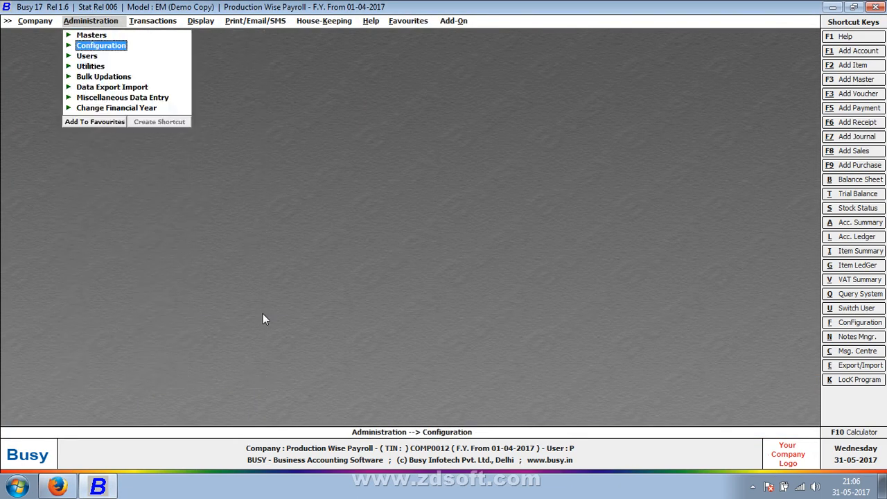
key(Return)
key(Down)
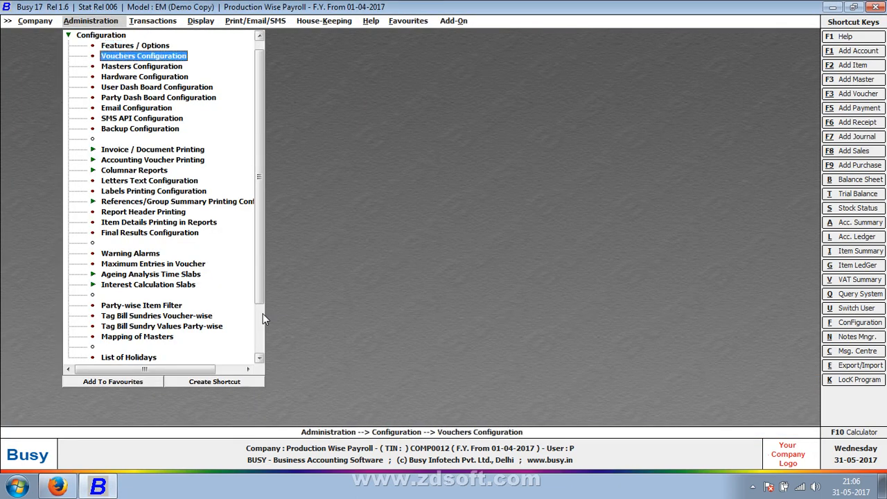
key(Return)
- Open the voucher configuration of the Main series under the Salary Calculation voucher type
key(Down)
key(Down)
key(Down)
key(Down)
key(Down)
key(Down)
key(Down)
key(Down)
key(Down)
key(Down)
key(Down)
key(Down)
key(Down)
key(Down)
key(Down)
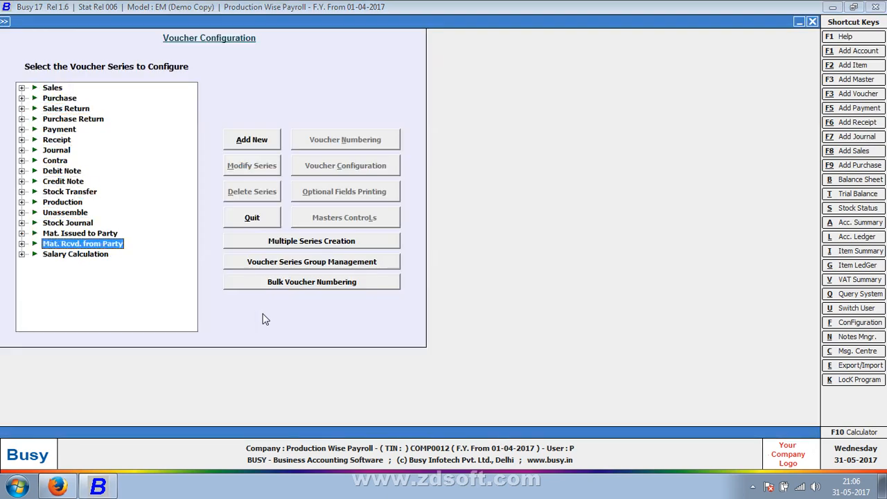
key(Down)
key(Right)
key(Down)
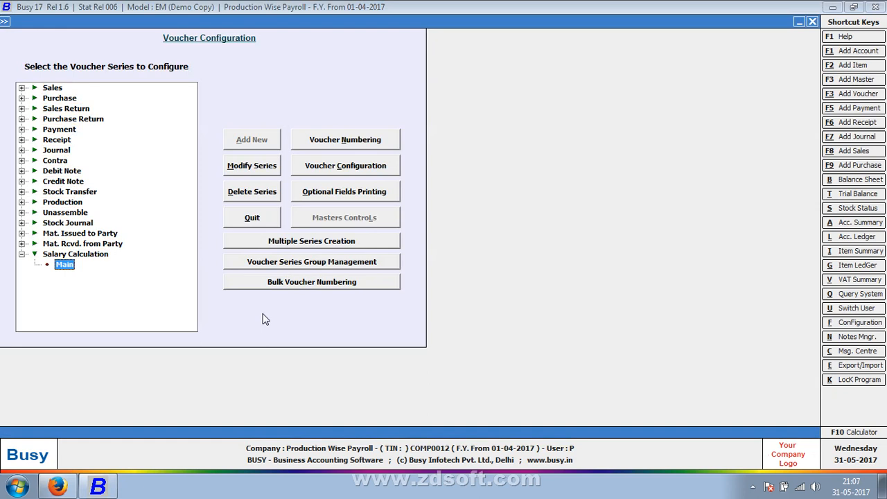
click(350, 171)
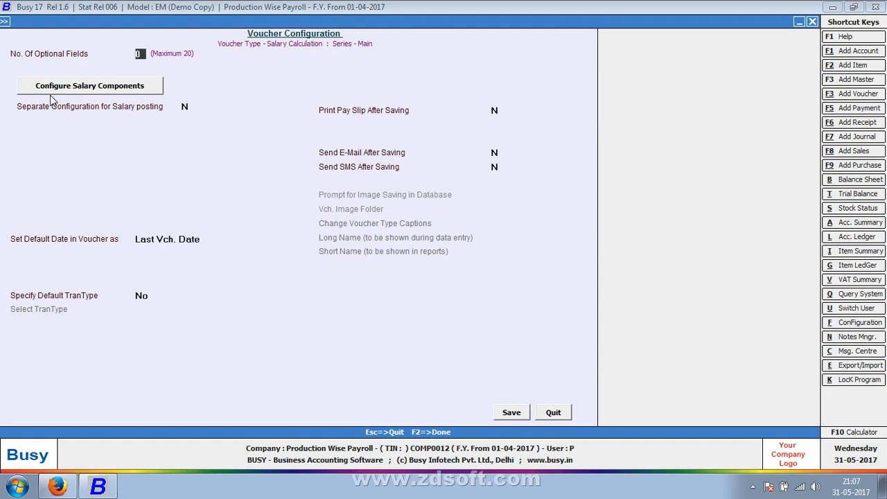
- Set Basic as the first earning salary component, enable Print Pay Slip After Saving, and save the voucher configuration
click(126, 103)
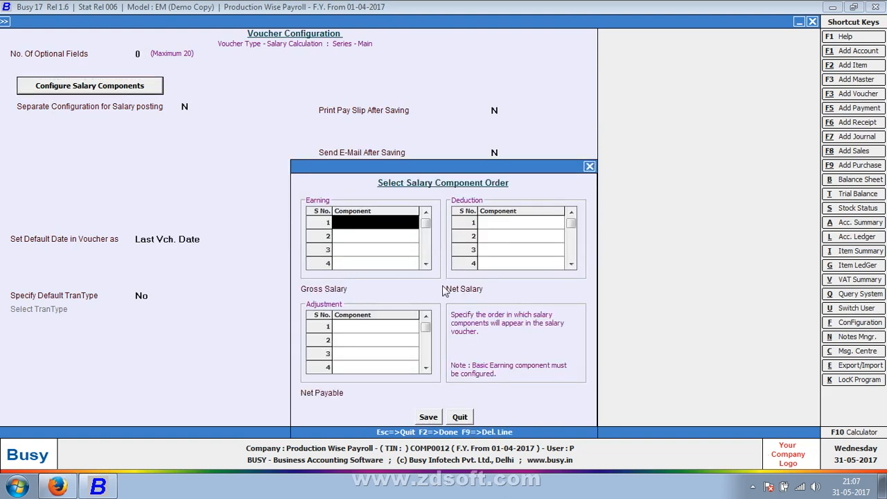
key(Return)
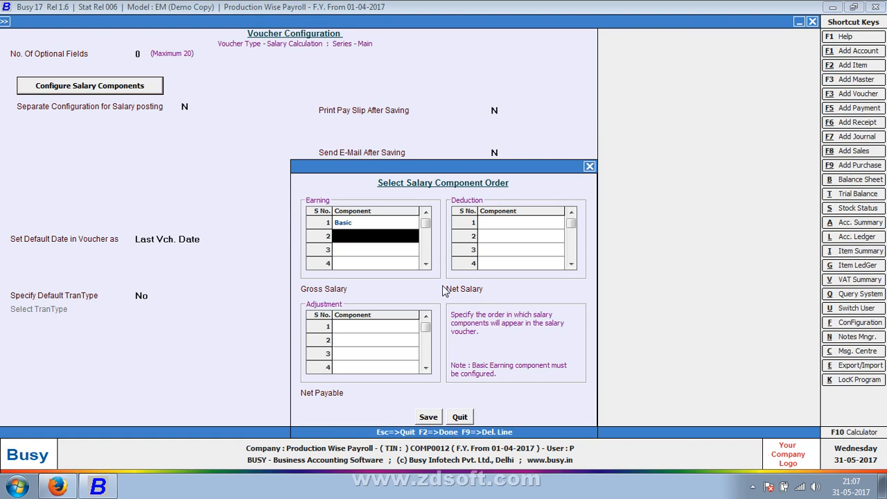
key(F2)
key(Return)
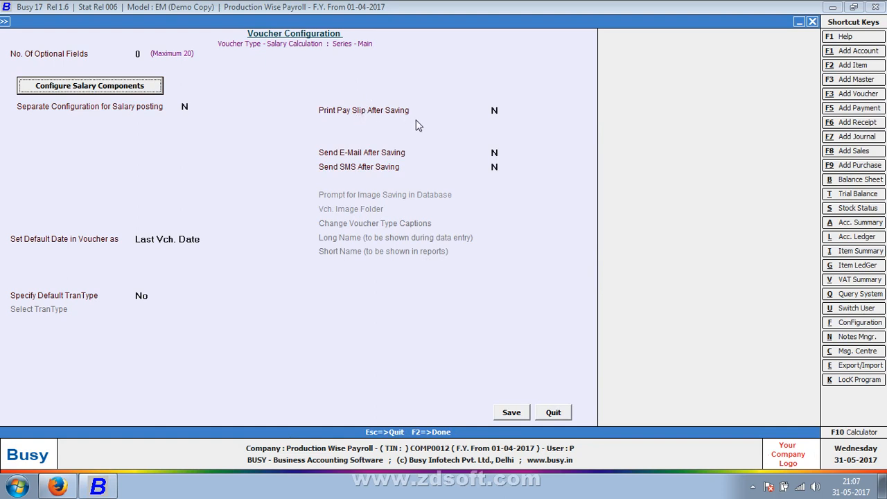
click(495, 110)
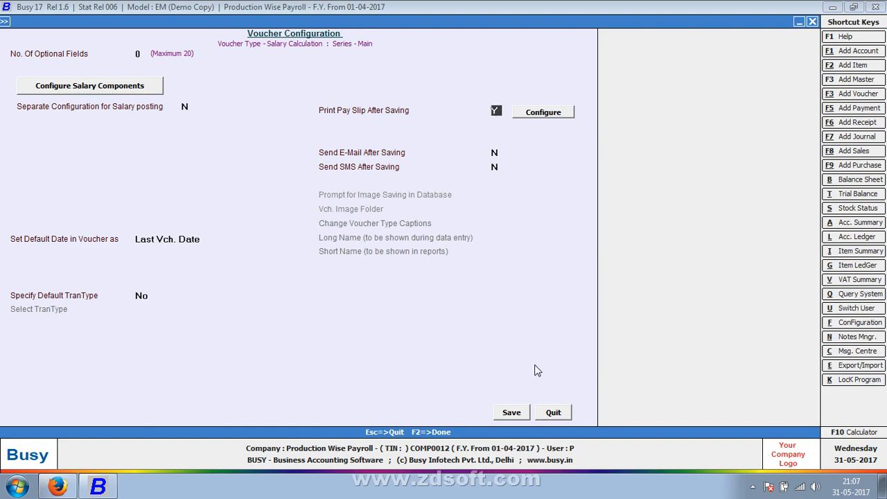
click(516, 413)
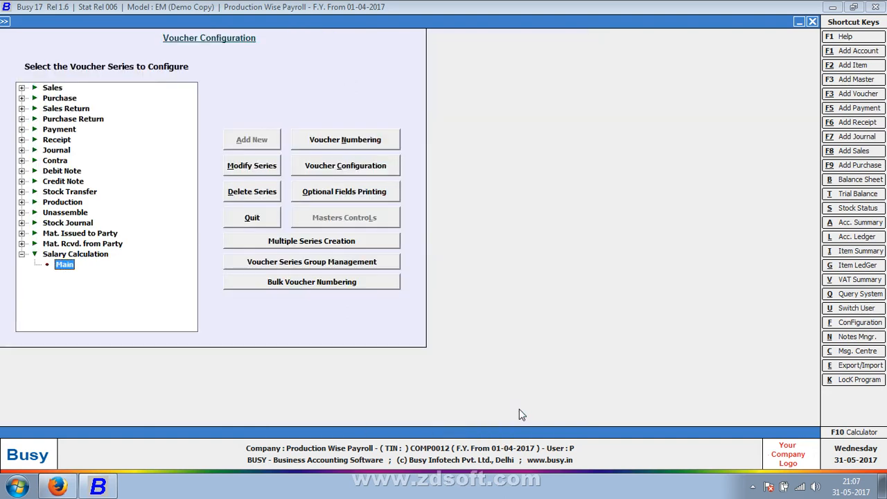
- Leave Voucher Configuration and open the existing Basic salary component master for modification
key(Escape)
key(Up)
key(Return)
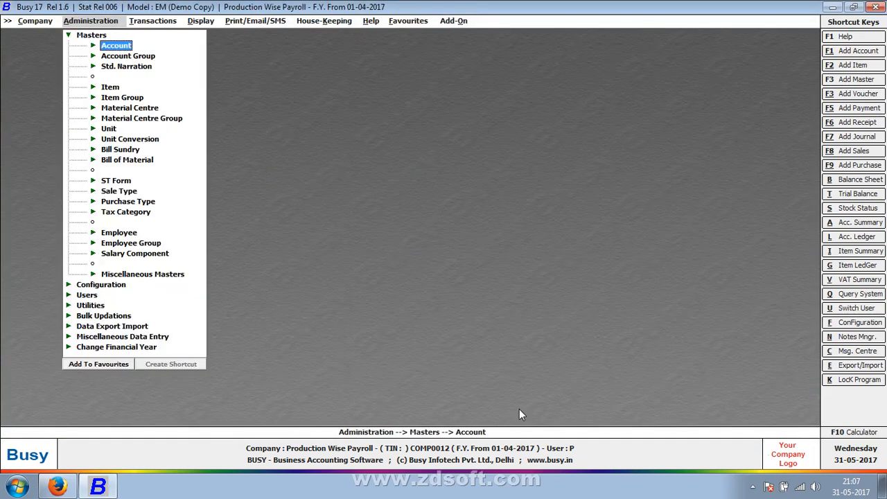
key(Down)
key(Down)
key(Down)
key(Down)
key(Down)
key(Down)
key(Down)
key(Down)
key(Down)
key(Down)
key(Down)
key(Down)
key(Down)
key(Down)
key(Down)
key(Down)
key(Down)
key(Return)
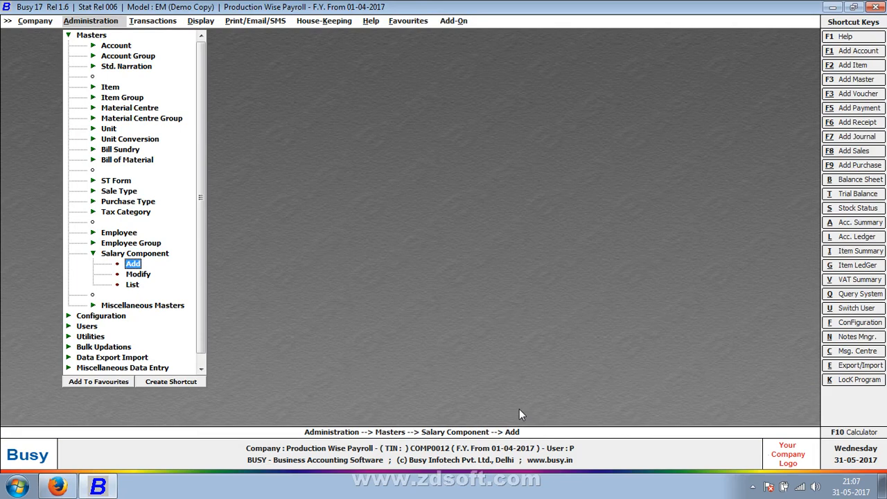
key(Down)
key(Return)
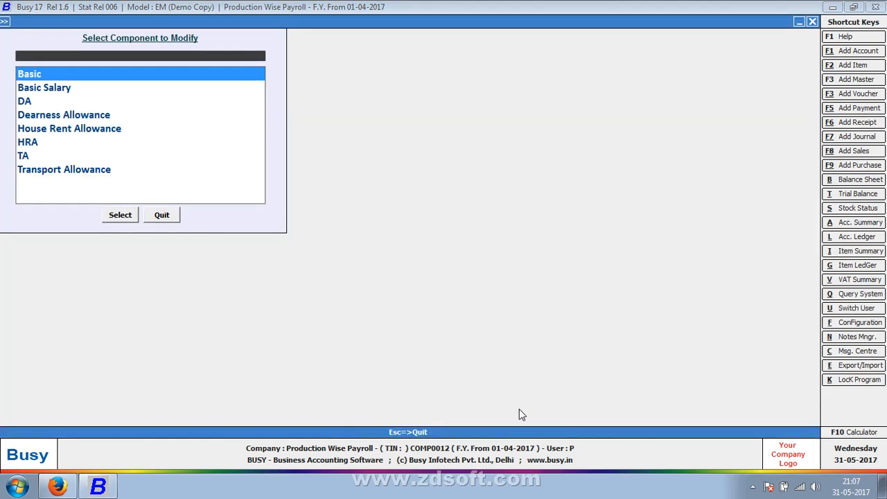
key(Return)
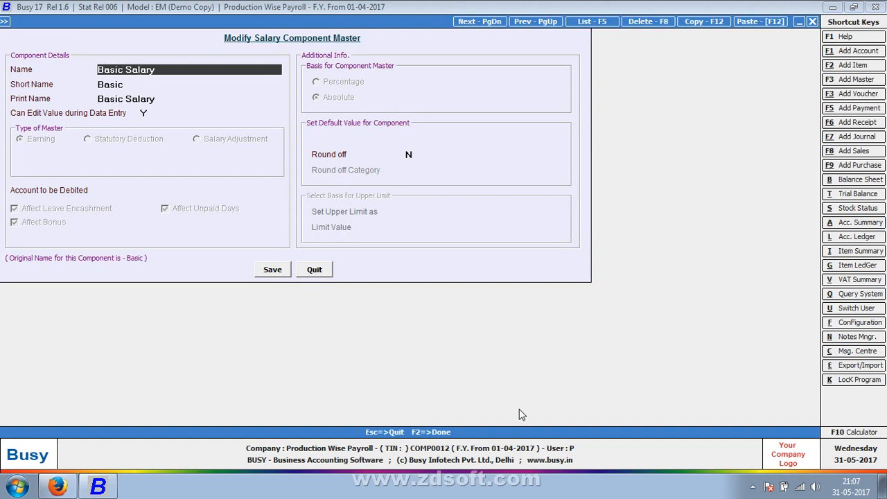
- Start a new account master named Basic Salary for the component's Account to be Debited, reusing the component's name
key(shift+Right)
key(shift+Right)
key(shift+Right)
key(shift+Right)
key(shift+Right)
key(shift+Right)
key(shift+Right)
key(shift+Right)
key(shift+Right)
key(shift+Right)
key(shift+Right)
key(shift+Right)
key(ctrl+c)
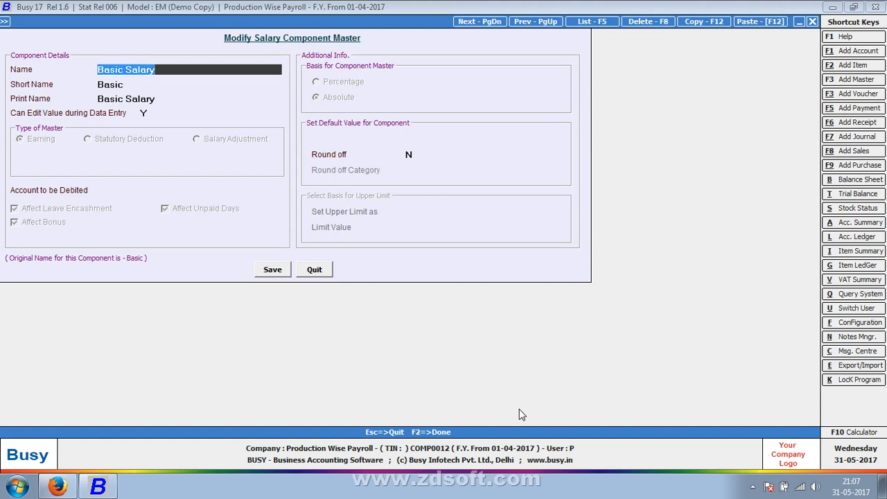
key(Return)
key(Return)
key(Return)
key(Return)
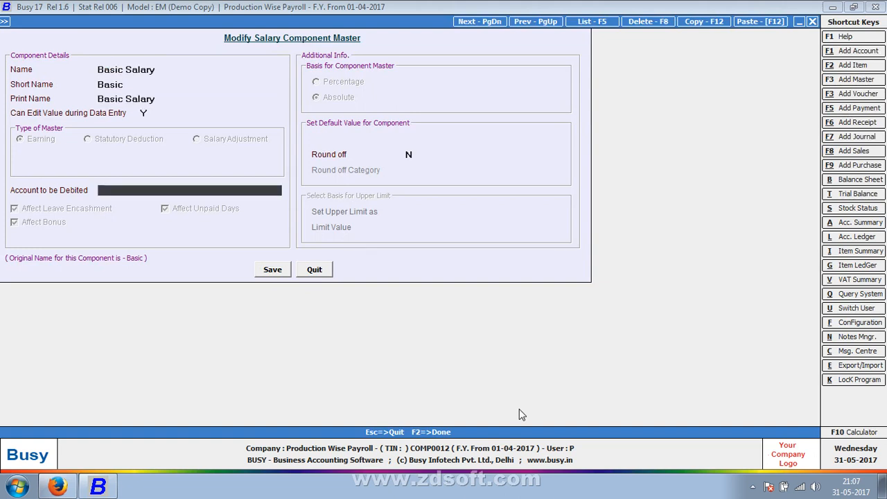
key(ctrl+v)
key(Return)
key(Return)
key(Return)
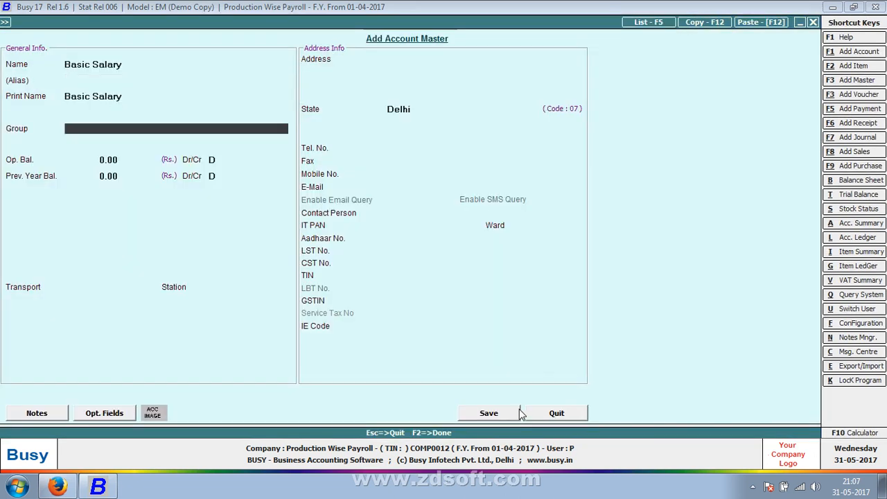
- Put the Basic Salary account under Expenses (Indirect/Admn.) and save it as the component's debit account
text(ex)
key(Return)
key(Up)
text(ex)
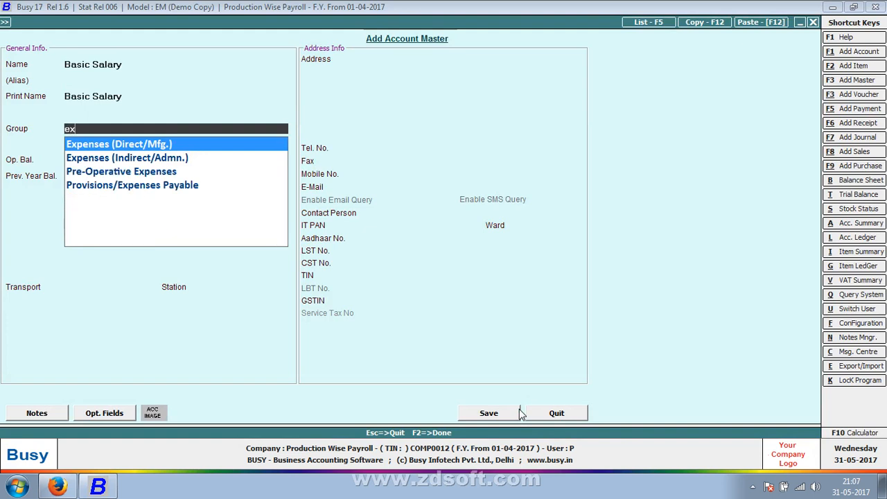
key(Down)
key(Return)
click(519, 411)
key(Return)
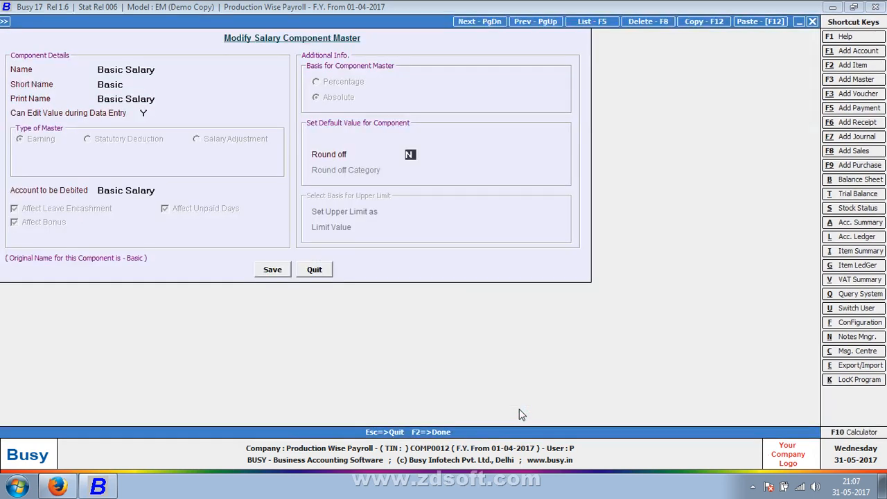
- Enable Round off for the Basic Salary component with the Automatic category, and save the component
key(y)
key(Return)
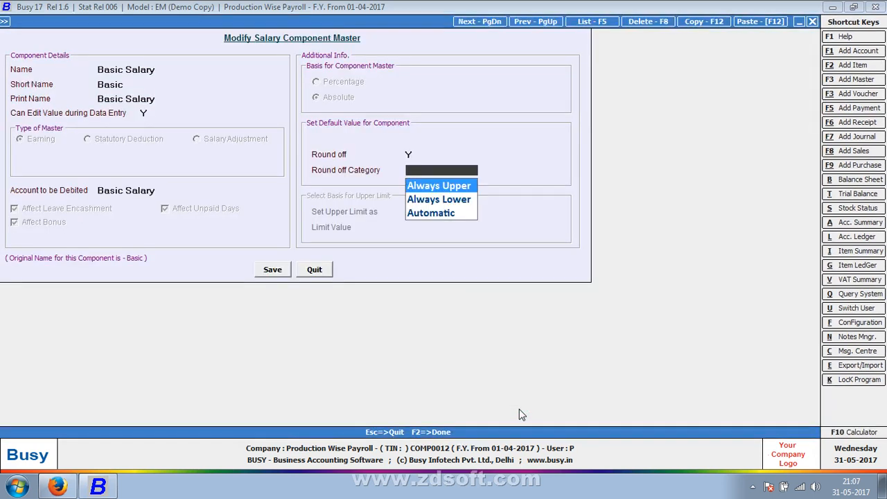
key(Down)
key(Down)
key(Return)
key(Return)
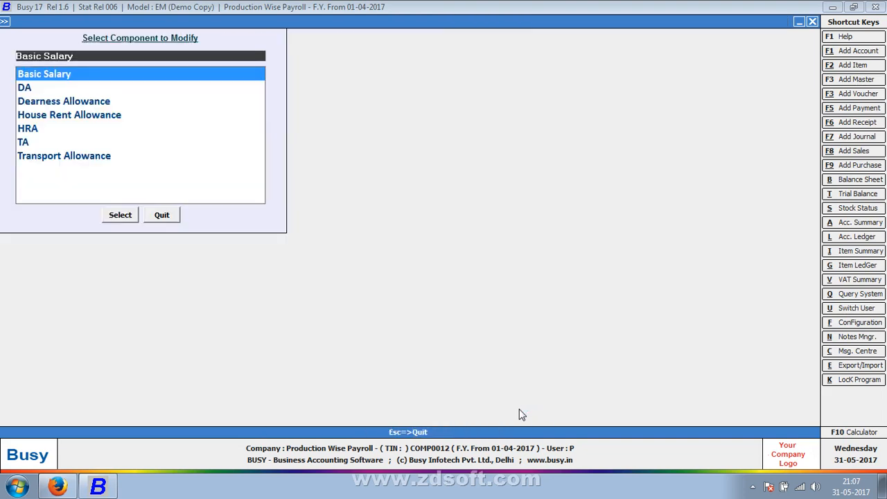
- Add an employee group named Support as a primary group and save it
key(Up)
key(Up)
key(Up)
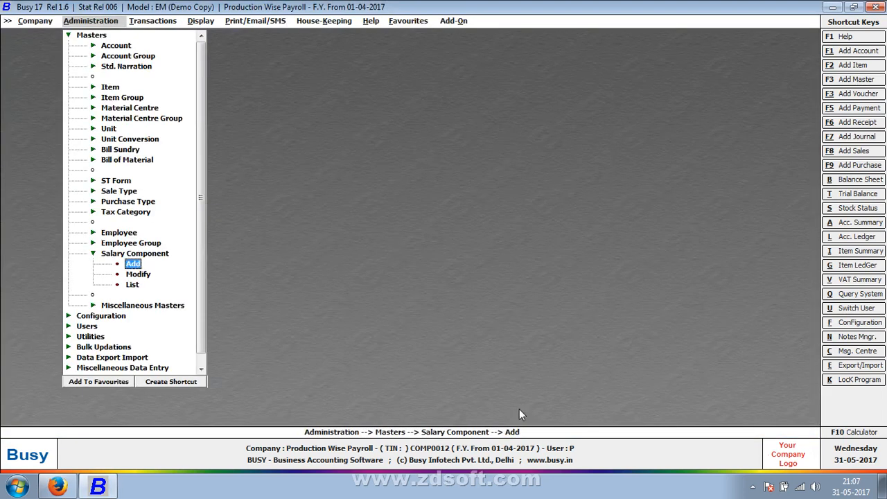
key(Up)
key(Down)
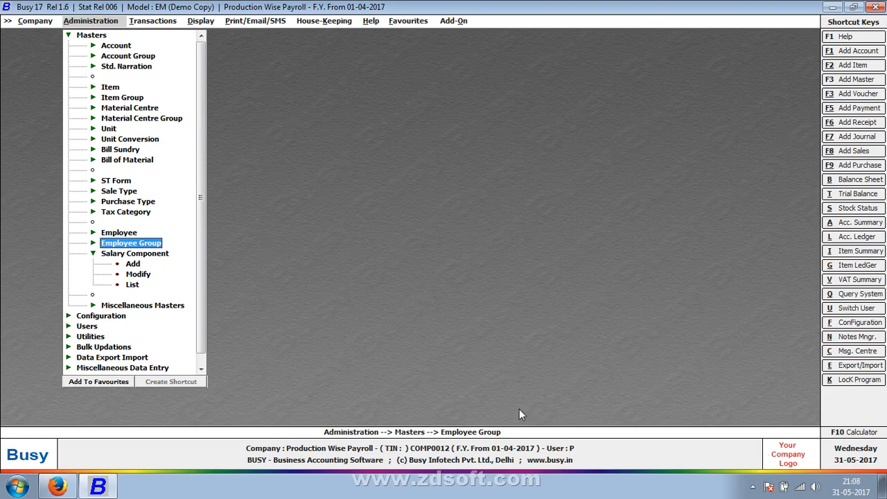
key(Return)
key(Return)
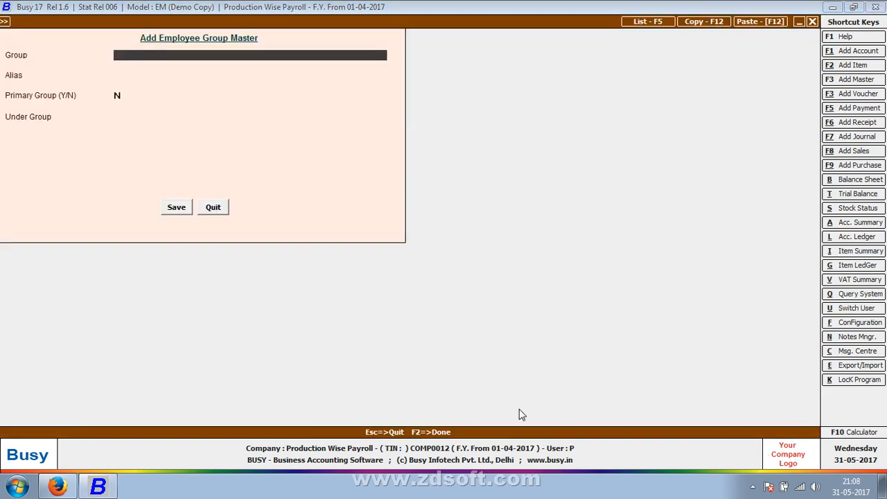
text(Support)
key(Return)
key(Return)
text(Y)
key(Return)
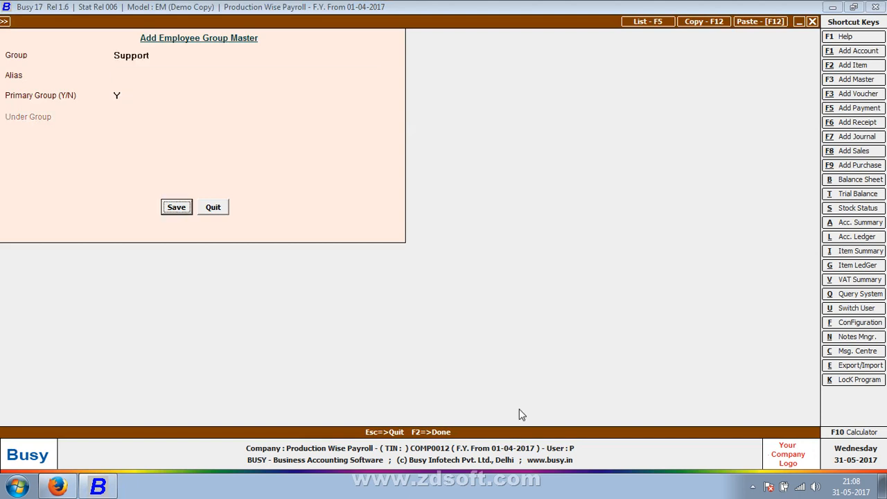
key(Return)
- Add a primary employee group named Sales Departments and save it
text(S)
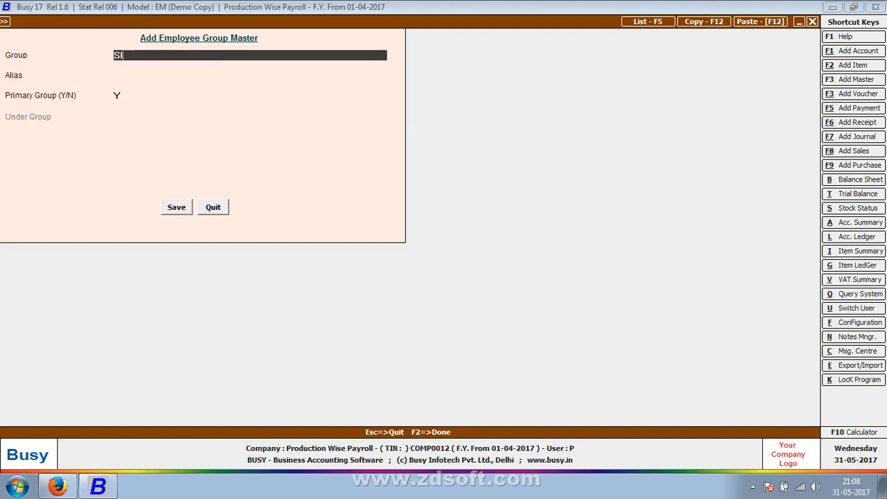
text(ales Departments)
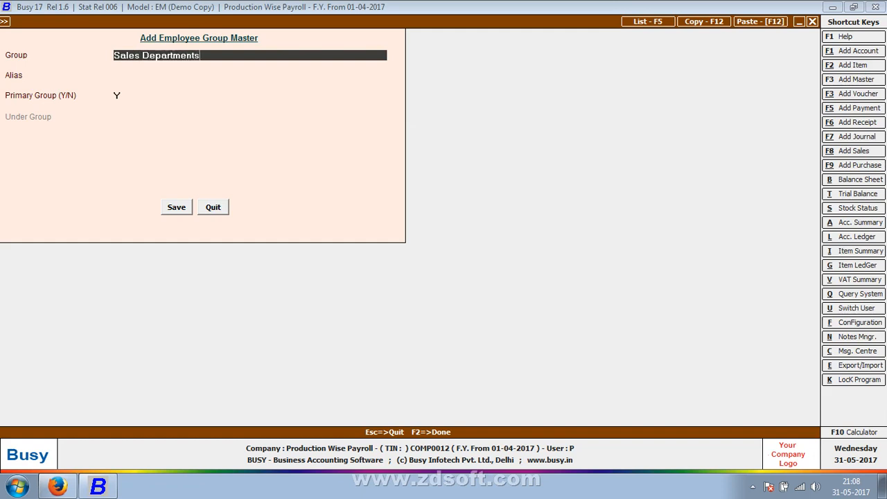
key(Return)
key(F2)
key(Return)
- Add a primary employee group named Accounting Departments and save it
text(Acco)
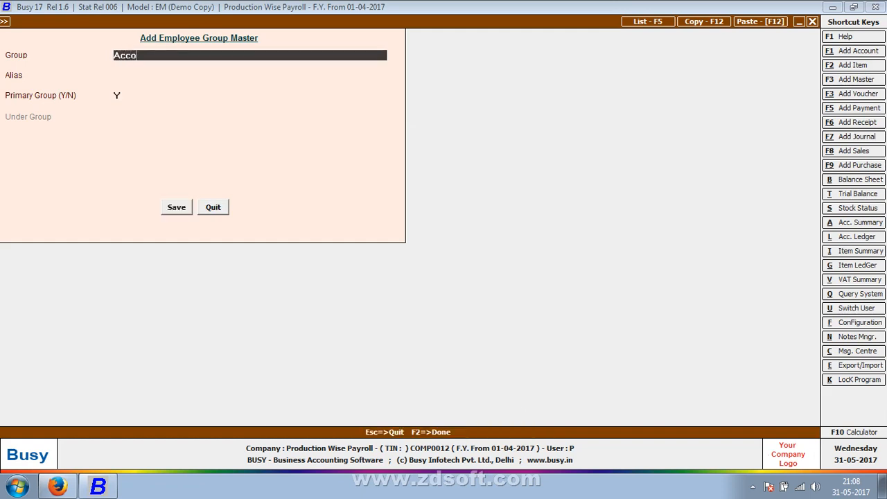
text(unting Software)
key(Return)
key(Return)
key(Escape)
key(Escape)
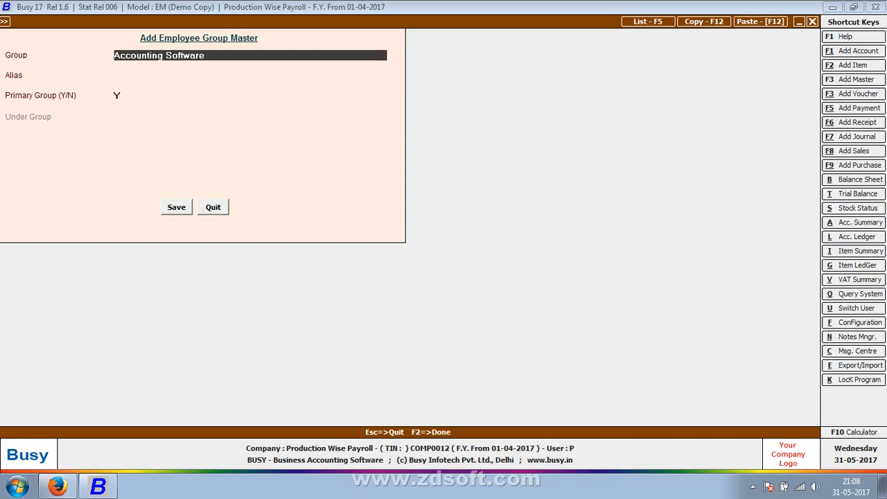
key(BackSpace)
key(BackSpace)
key(BackSpace)
key(BackSpace)
key(BackSpace)
key(BackSpace)
key(BackSpace)
key(BackSpace)
text(Departments)
key(Return)
key(Return)
key(Return)
- Add a primary employee group named R&D, save it, and close the group entry form
text(R)
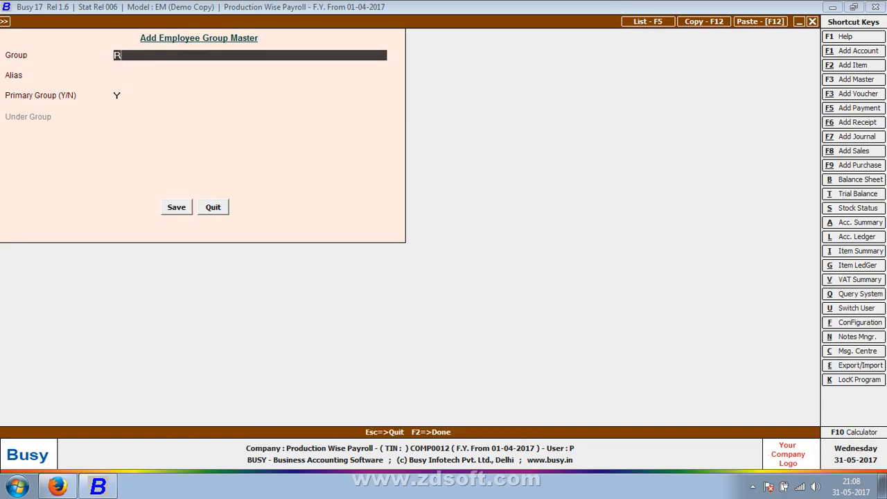
text(&d)
key(BackSpace)
text(D)
key(Return)
- Start a new employee record, enter the employee's name, and assign the employee to the General group
key(Return)
key(Return)
text(a)
key(Escape)
key(Return)
key(Up)
key(Up)
key(Return)
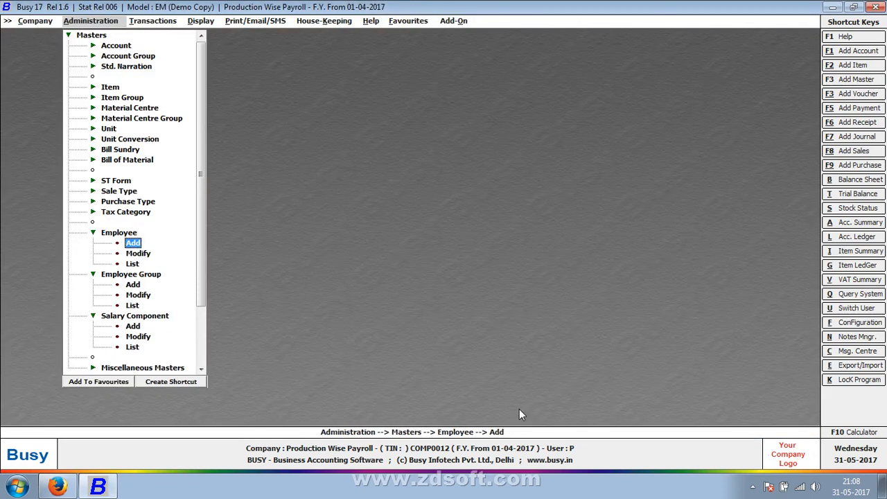
key(Return)
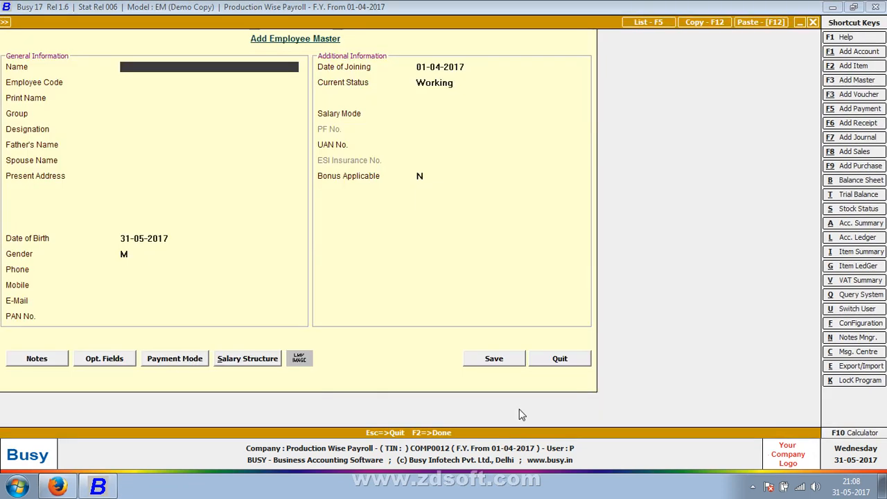
text(Mohan)
key(Return)
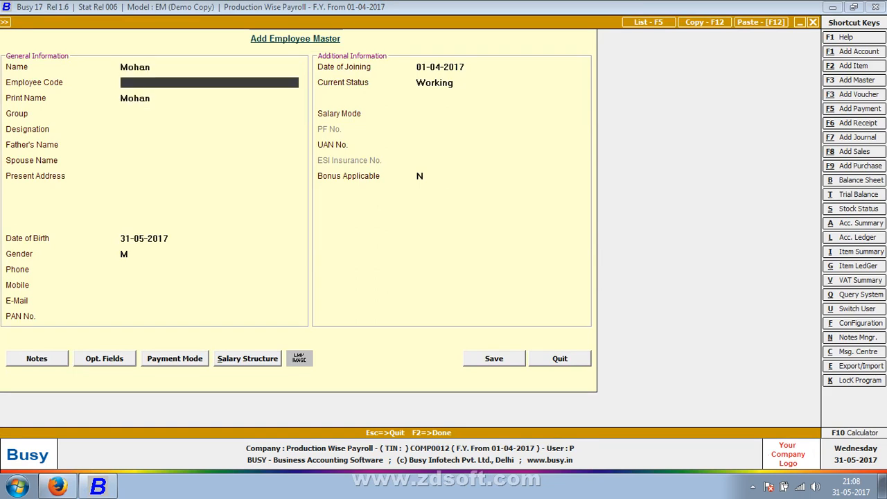
key(Return)
key(Return)
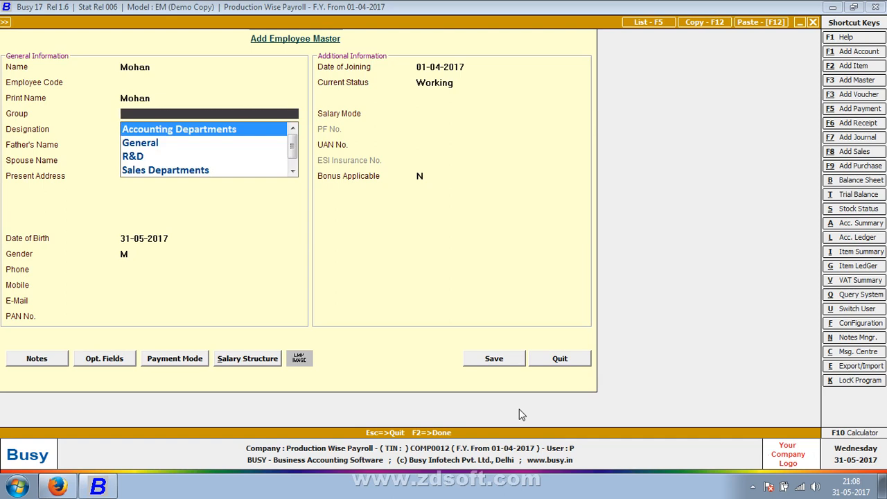
key(Down)
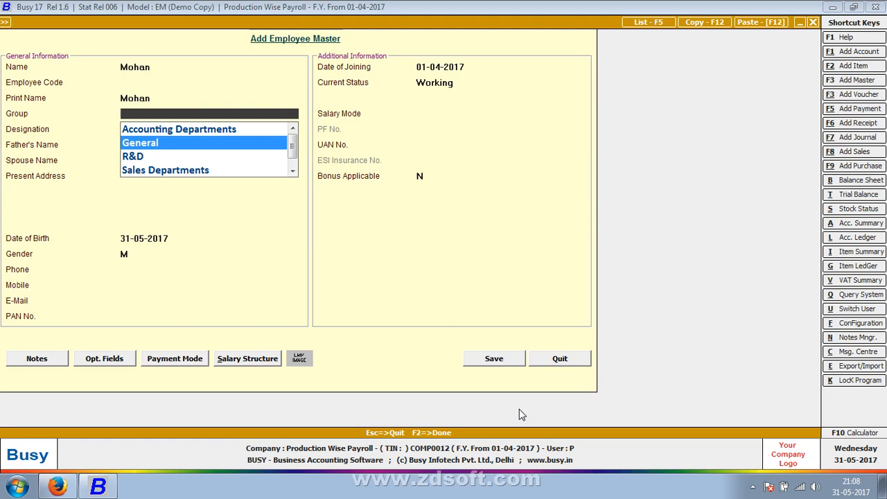
key(Return)
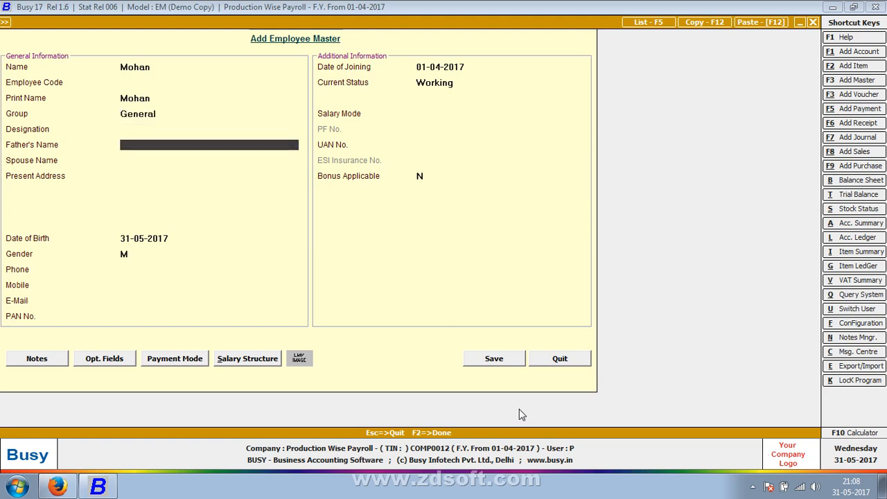
- Enter the employee's date of birth and keep gender M, leaving the family names and present address blank
key(Return)
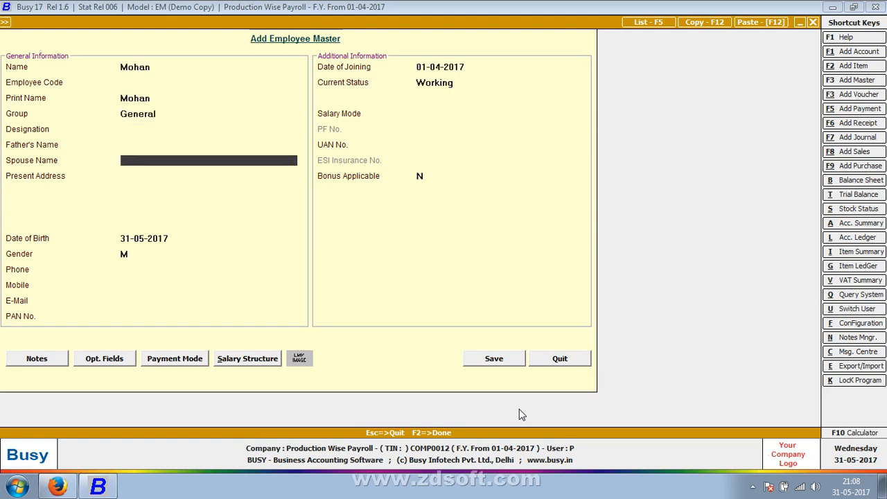
key(Return)
key(Return)
key(Return)
key(Return)
key(Return)
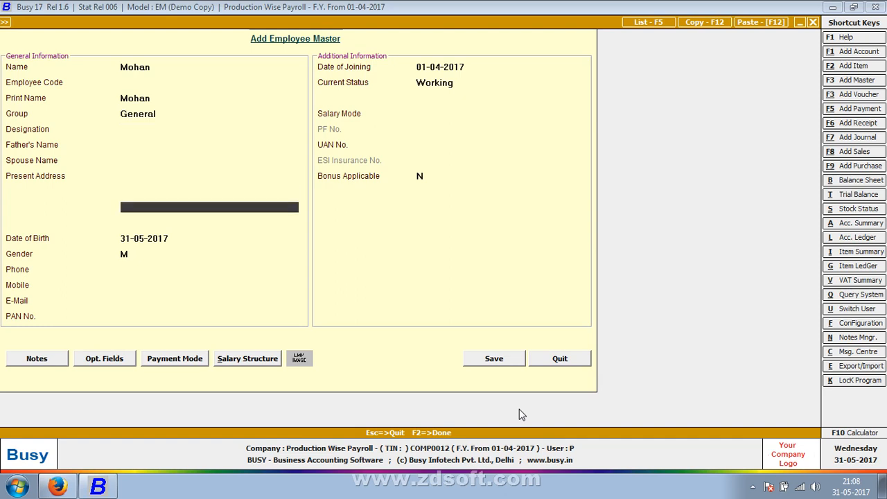
text(1-04-199)
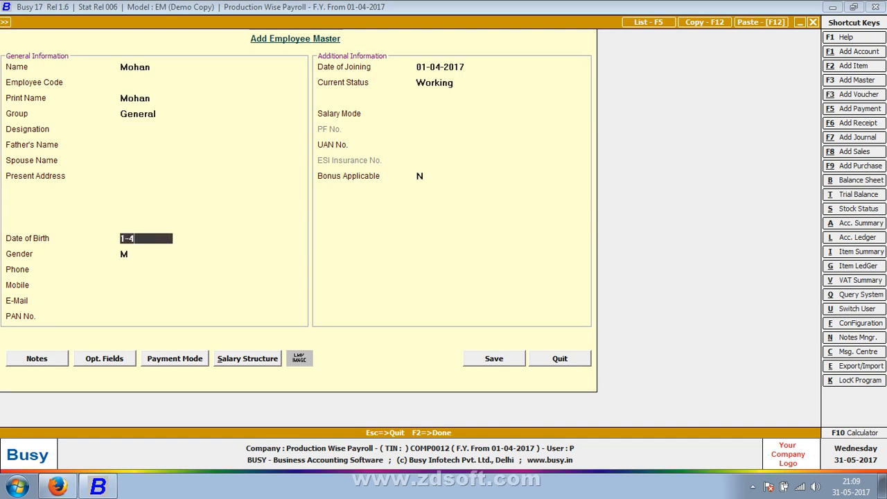
text(0)
key(Return)
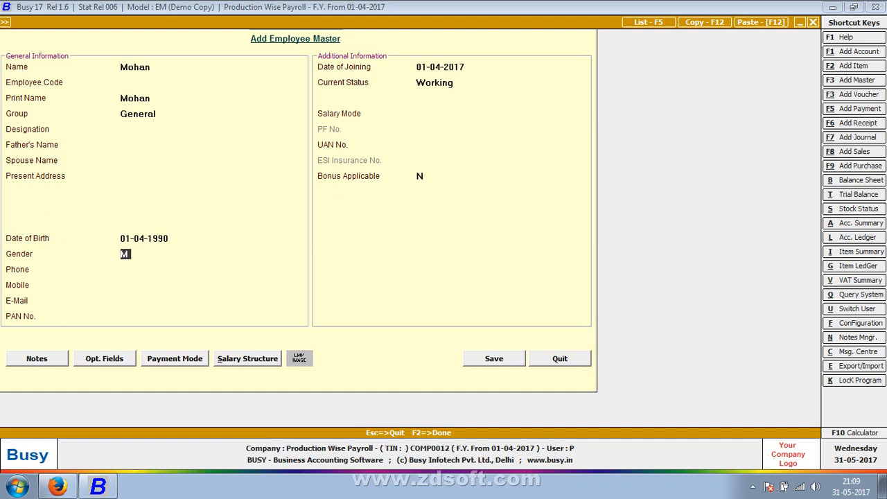
key(Return)
key(Return)
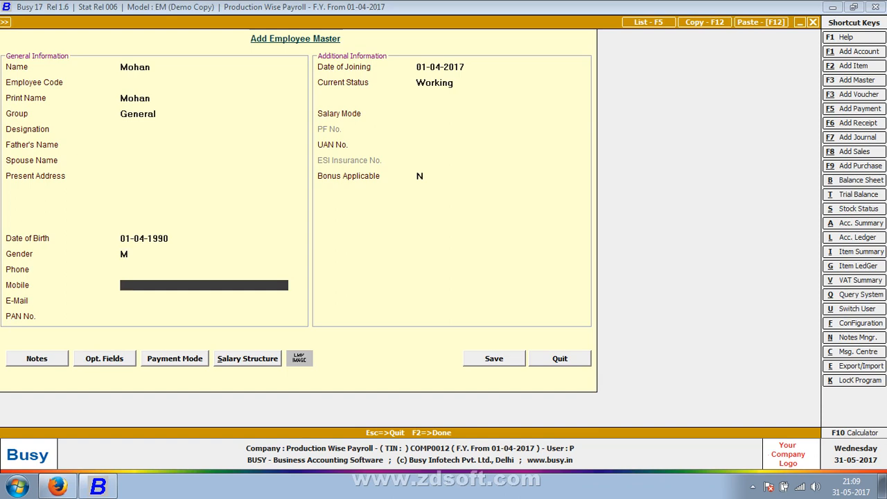
- Fill in the employee's phone number and mobile number, leaving the e-mail blank
key(Up)
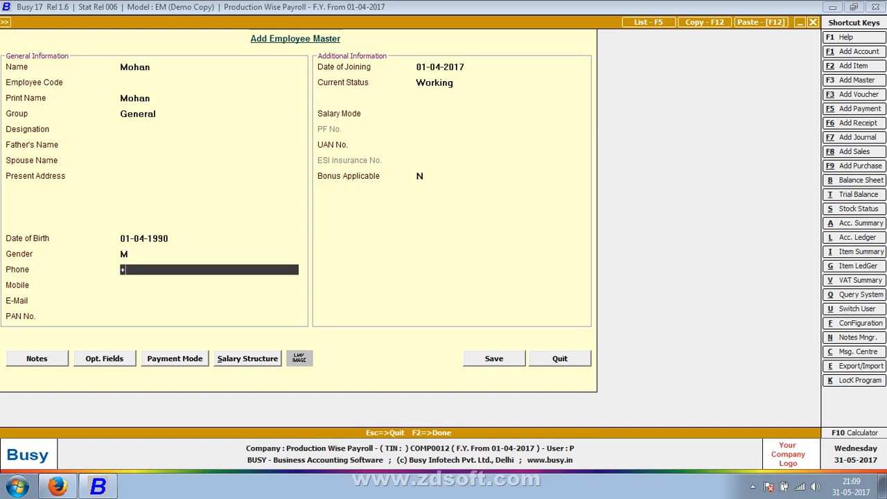
key(Return)
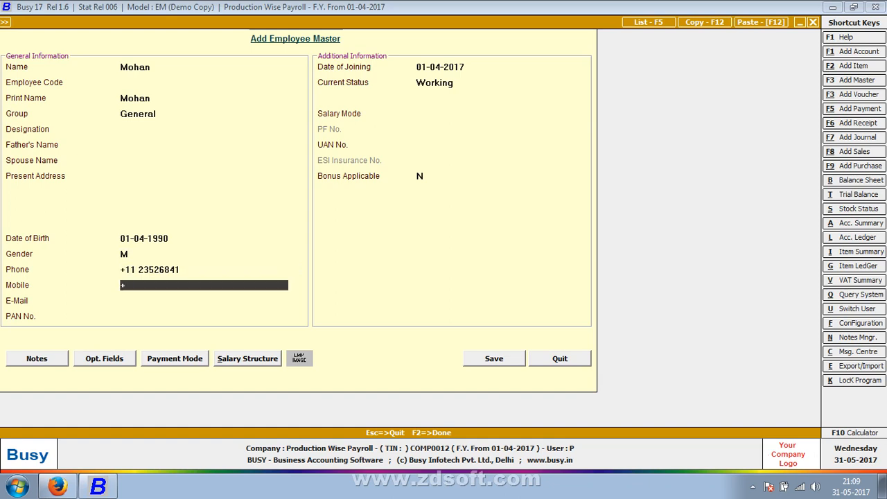
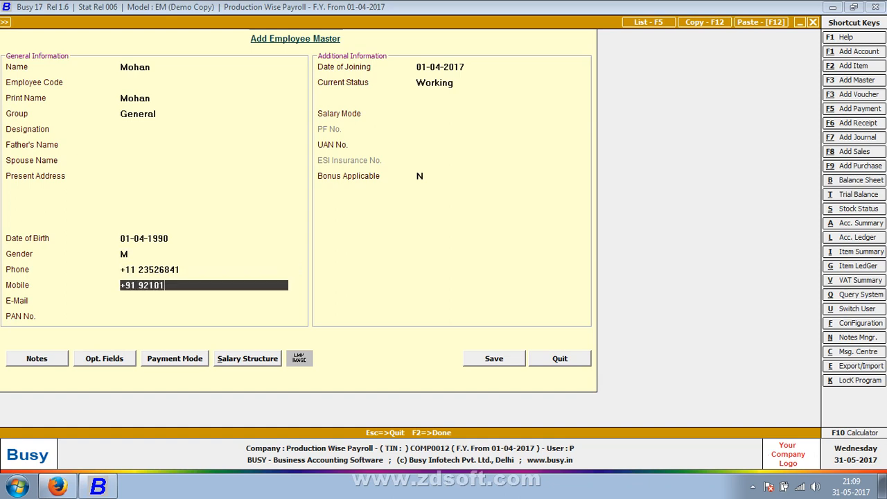
key(Return)
- Keep the joining date 01-04-2017 and Working status, and set the employee's salary mode to Production
key(Return)
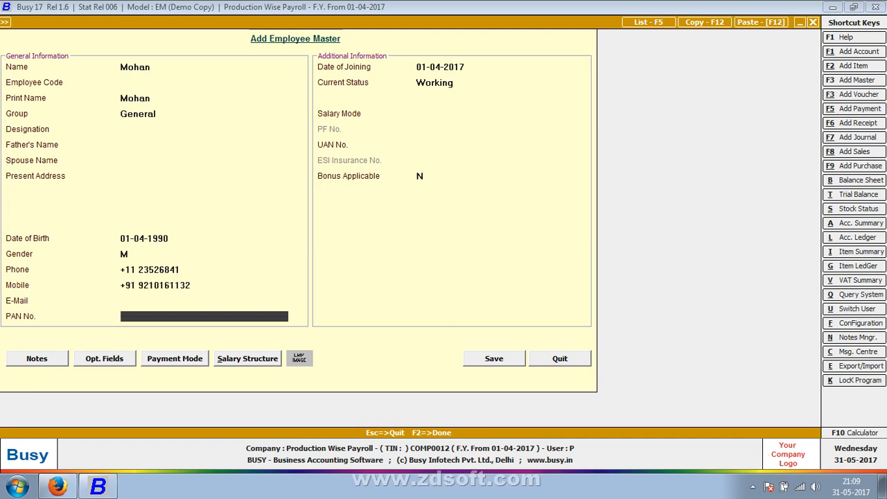
key(Return)
key(Return)
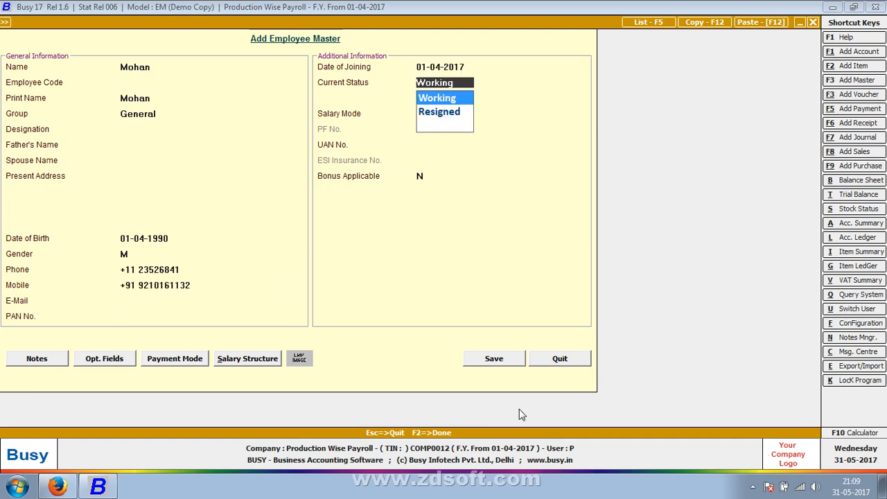
key(Return)
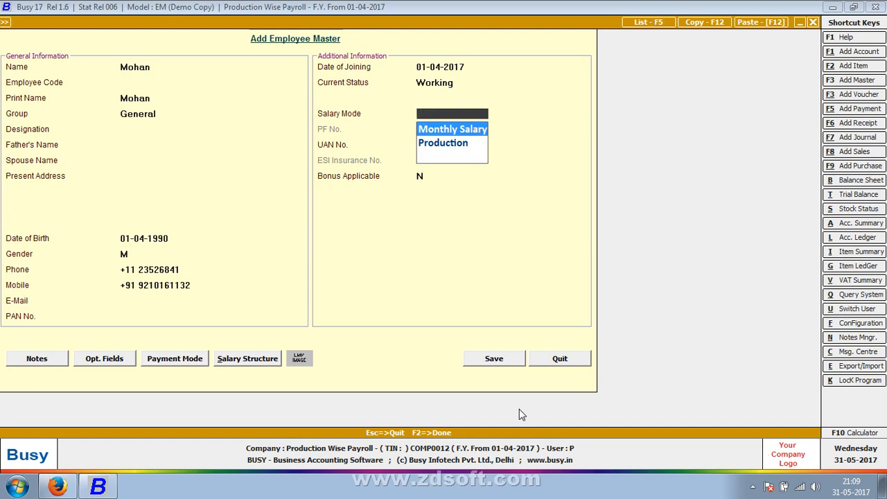
click(459, 149)
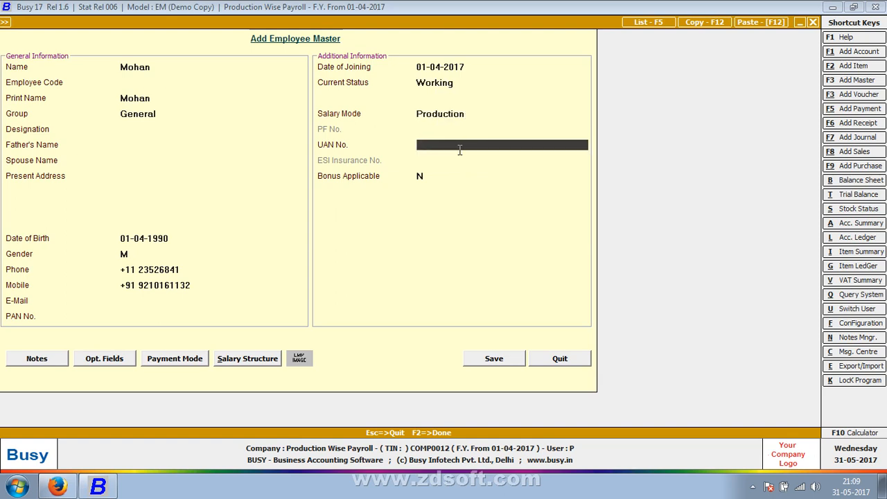
- Leave the UAN number blank and bonus not applicable, and accept Cash as the employee's mode of salary payment
key(Return)
key(Return)
key(Return)
key(Return)
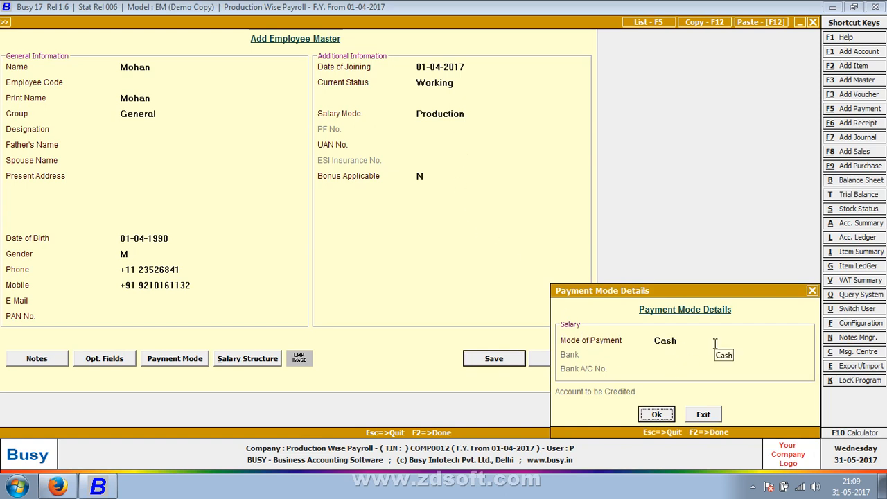
key(Return)
key(Return)
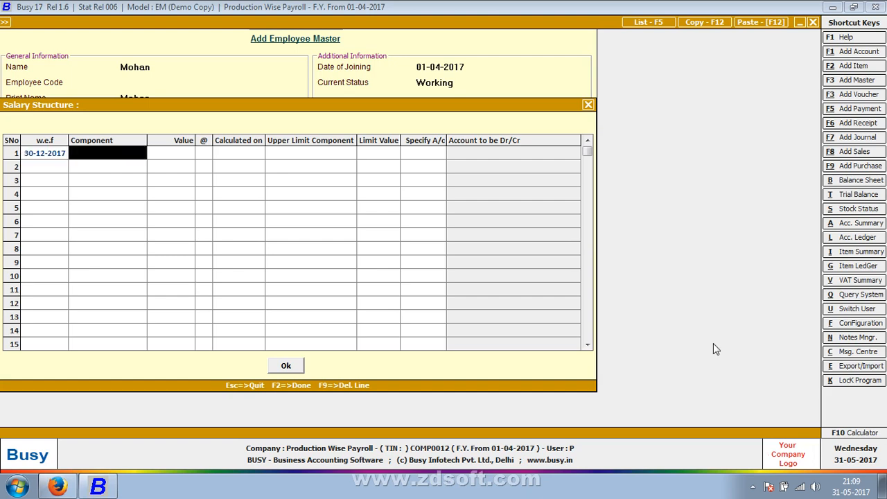
- Add a Basic component to the salary structure effective 01-04-2017 with value 3.00 Rs. and Specify A/c set to Y
key(Return)
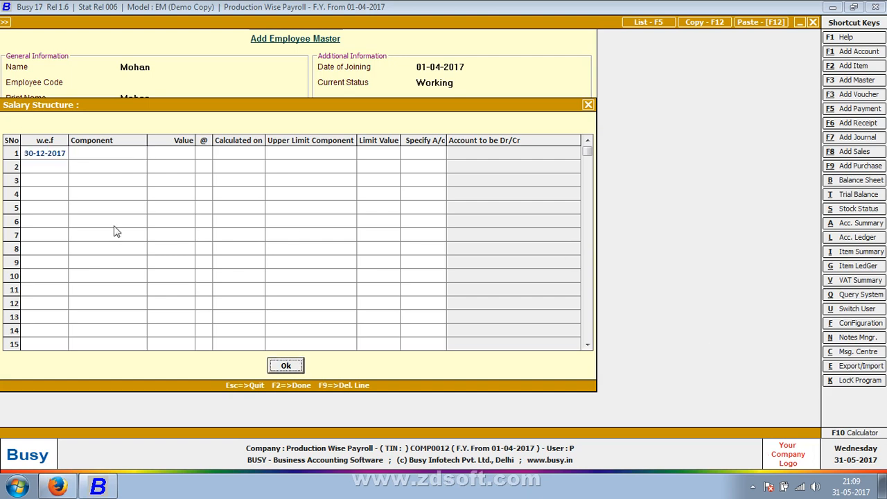
key(Left)
key(Left)
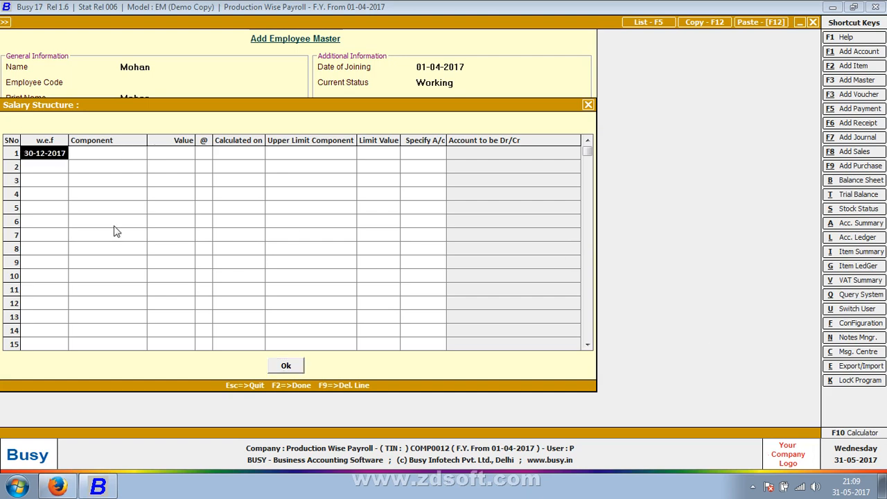
text(1-)
text(04-2017)
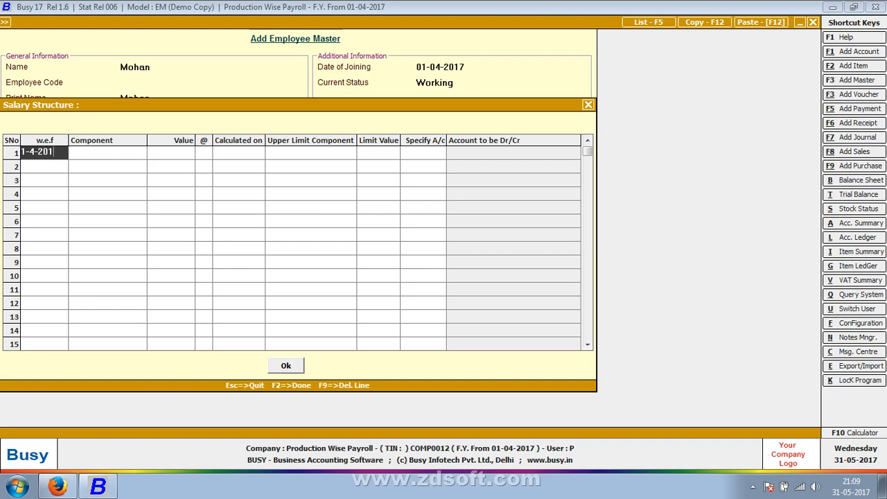
key(Return)
key(Return)
key(Return)
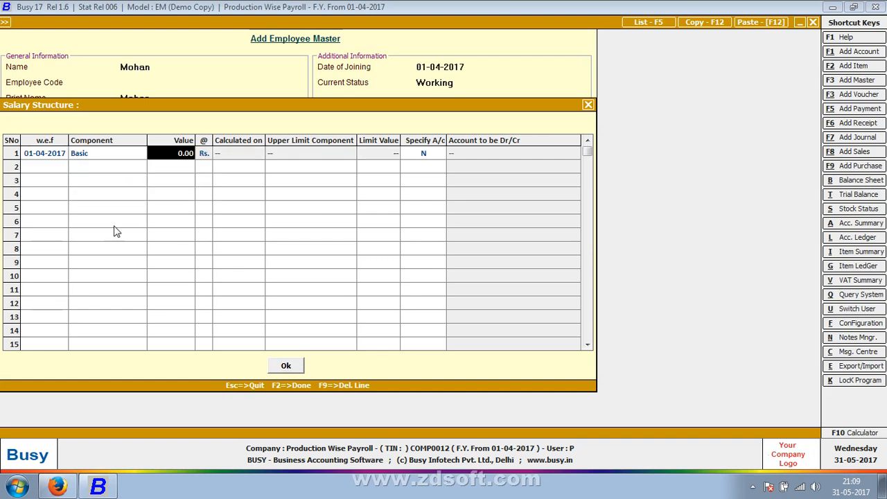
text(3)
key(Return)
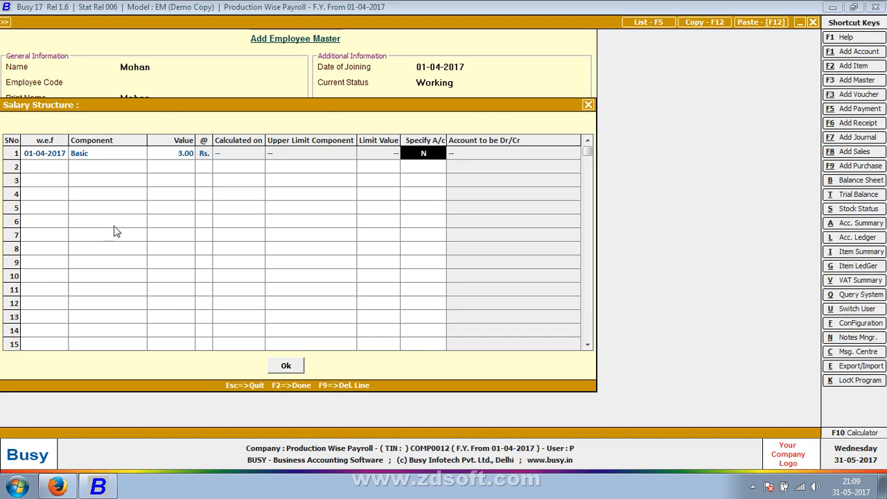
text(y)
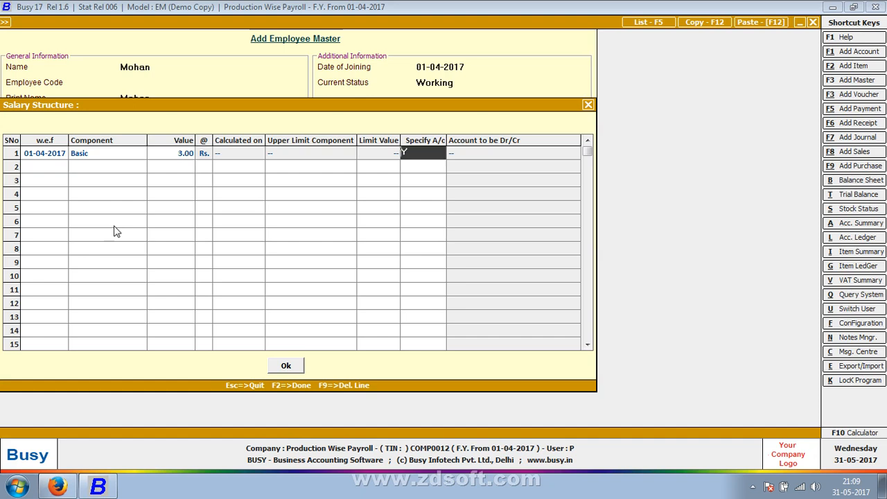
key(Return)
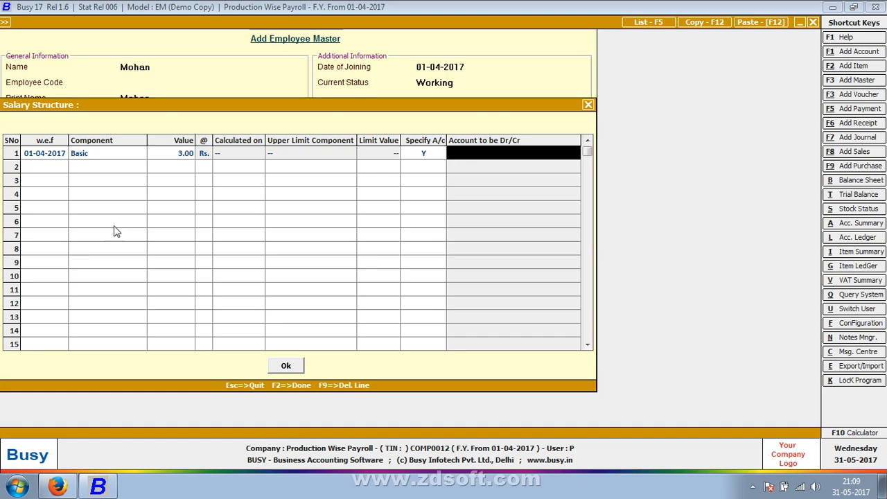
- Create an account in the employee's name under Bank Accounts and assign it as the Basic component's account
key(alt+F1)
text(moha)
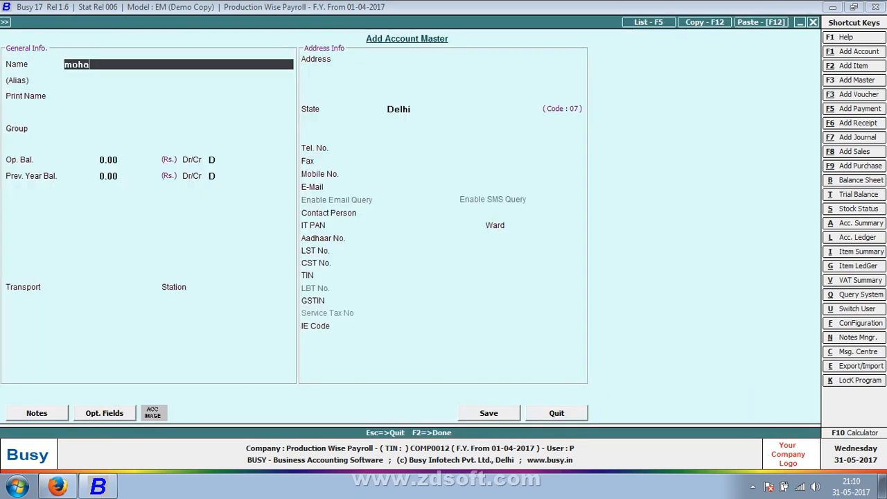
text(n)
key(Return)
key(Return)
key(Return)
key(Return)
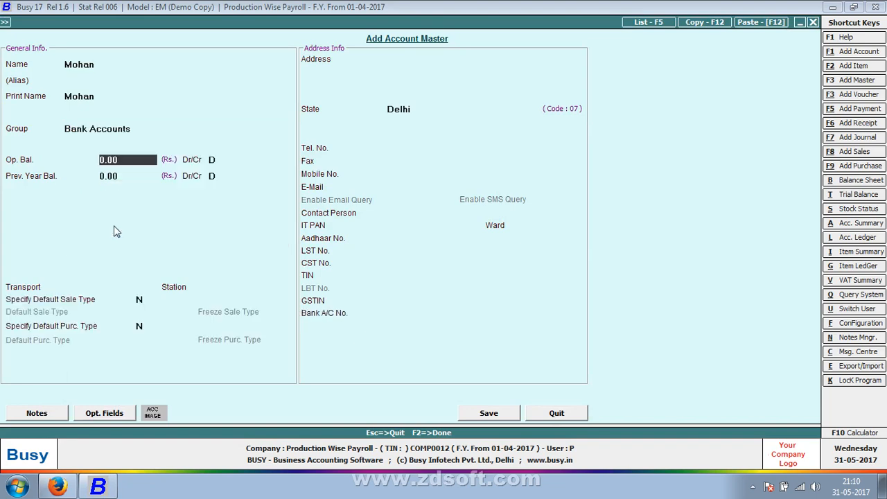
key(F2)
key(Return)
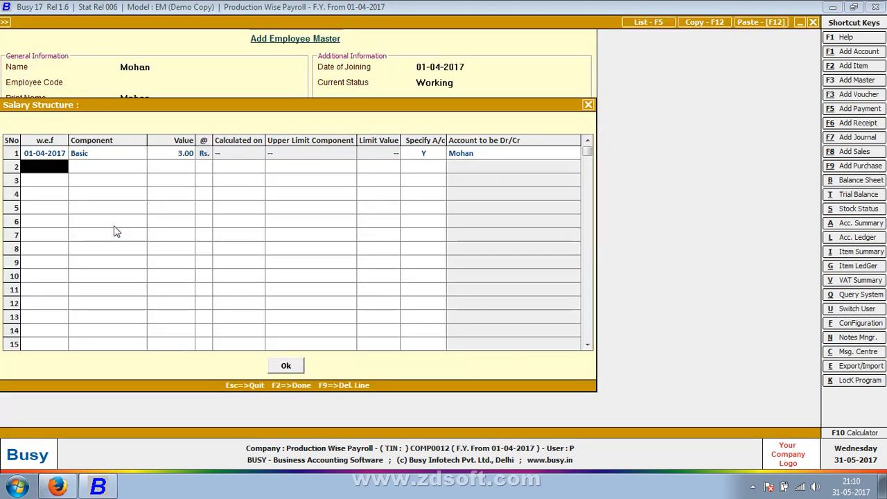
- Modify the employee's account to move it from Bank Accounts to an expenses group, and save it
key(Left)
key(alt+m)
key(Return)
key(Return)
key(Return)
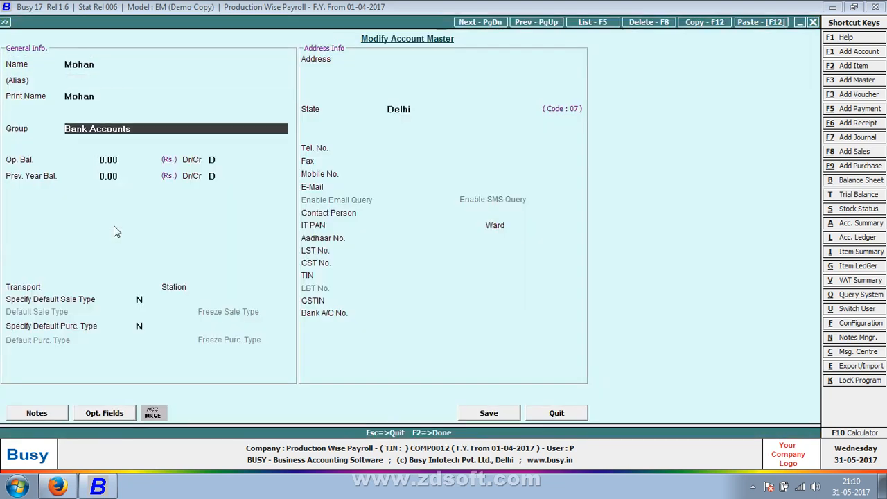
text(ex)
key(Down)
key(Return)
key(F2)
- Complete the salary structure, save the employee record, and close the employee entry form
key(Return)
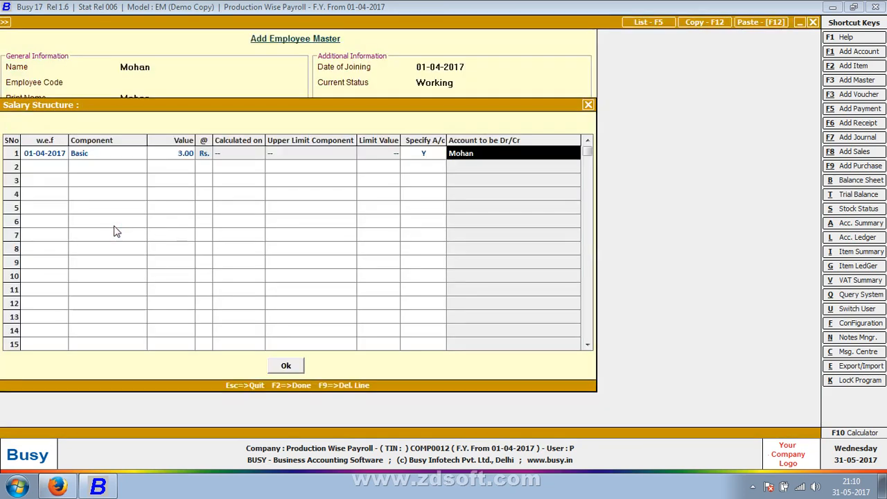
key(Return)
key(Return)
key(F2)
key(F2)
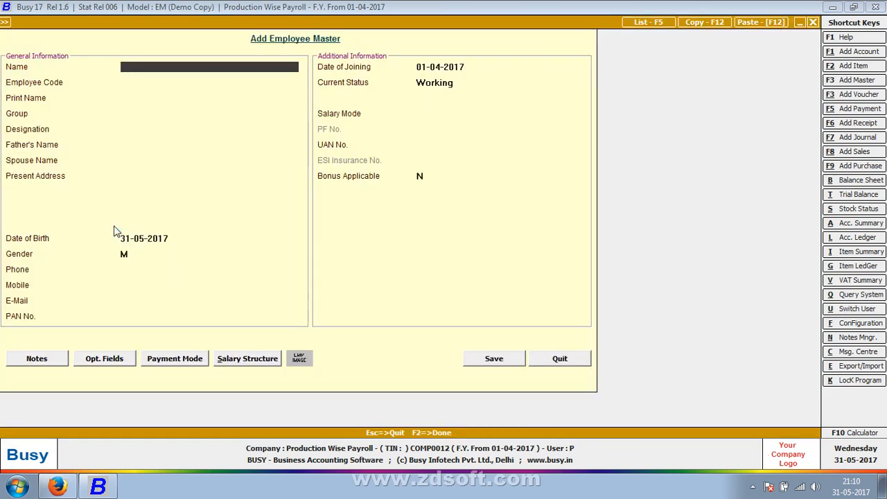
key(Escape)
key(Return)
key(Escape)
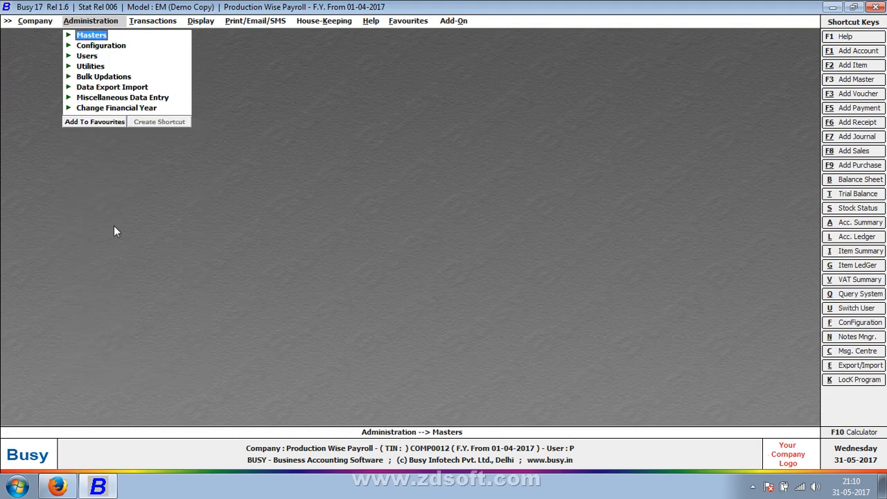
- Start a new salary calculation voucher in the Main series dated 01-05-2017
key(Right)
key(Down)
key(Down)
key(Down)
key(Down)
key(Down)
key(Down)
key(Down)
key(Down)
key(Down)
key(Down)
key(Down)
key(Down)
key(Down)
key(Down)
key(Down)
key(Down)
key(Down)
key(Down)
key(Down)
key(Down)
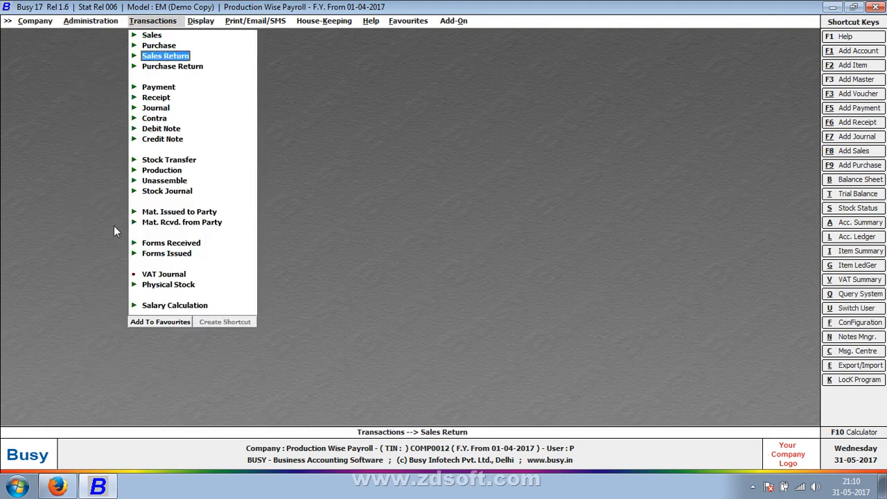
key(Up)
key(Up)
key(Return)
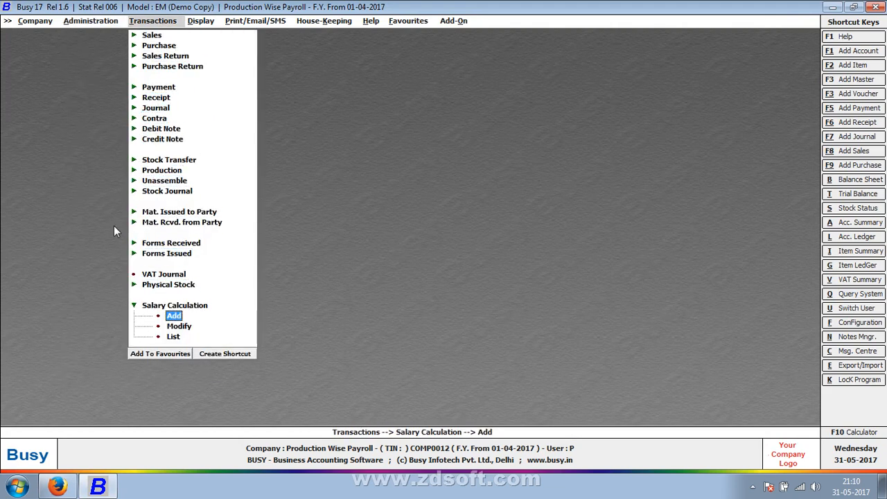
key(Return)
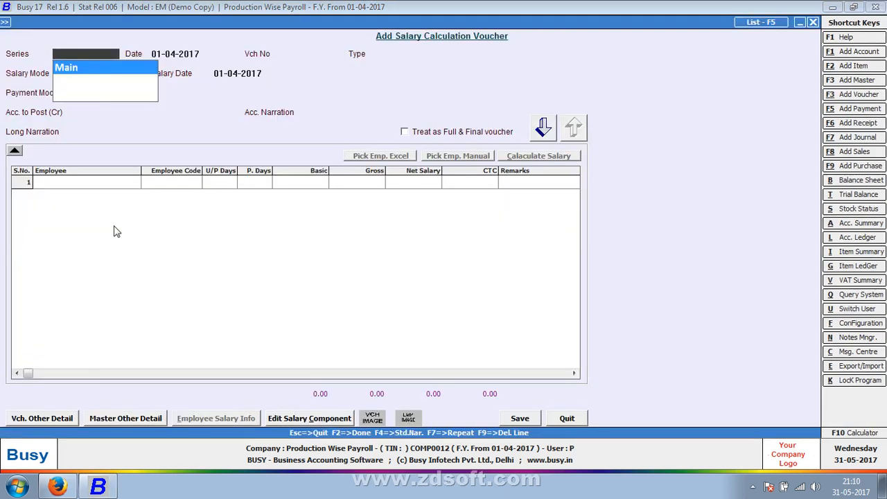
key(Return)
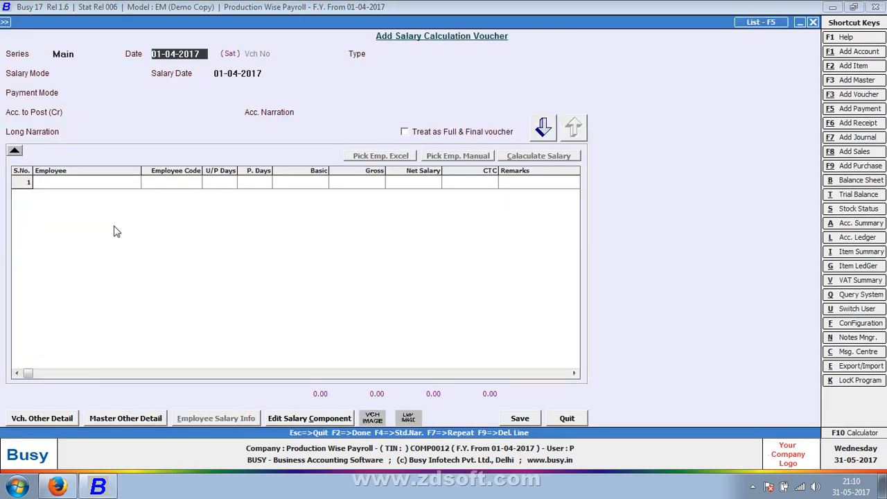
text(1-5)
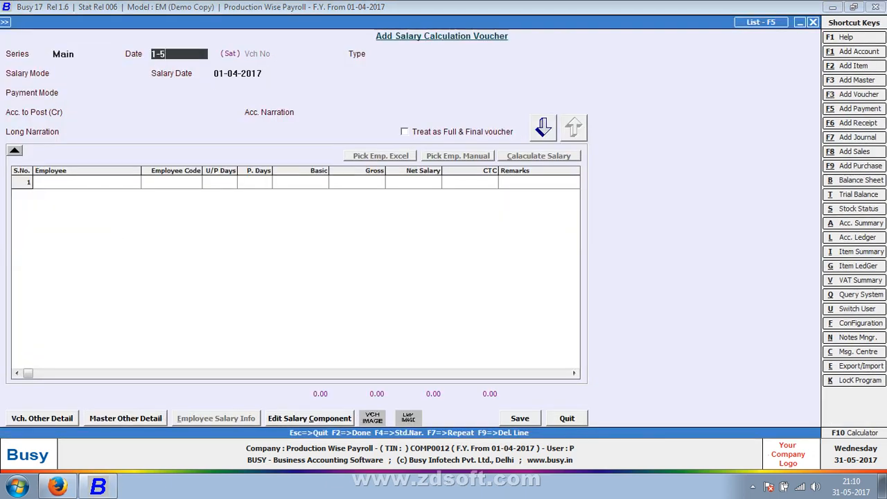
key(Return)
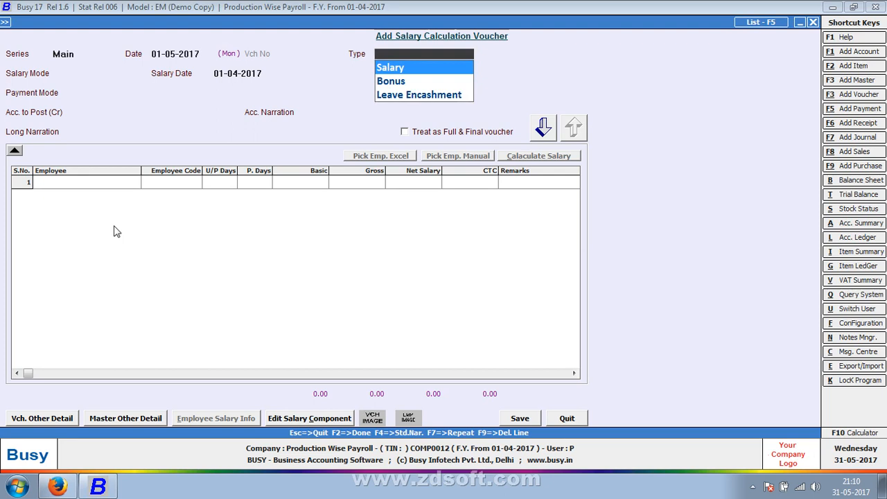
- Set the voucher type to Salary and the salary mode to Production
key(Down)
key(Down)
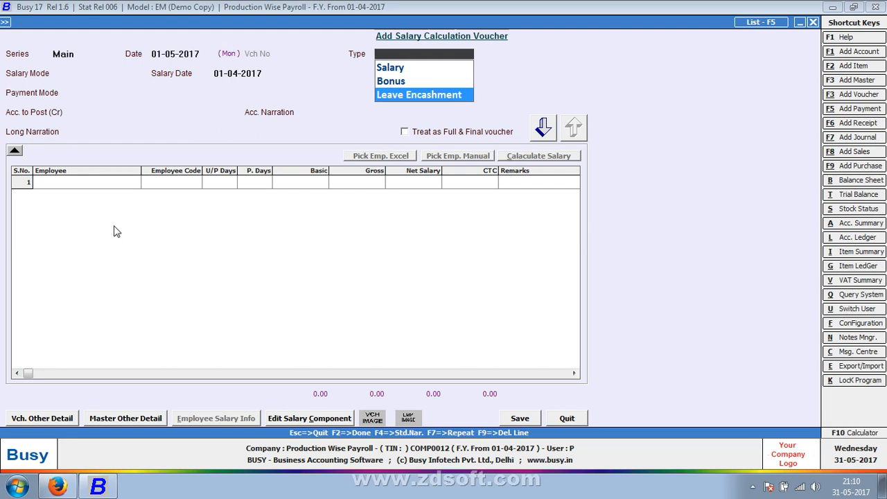
key(Up)
key(Up)
key(Return)
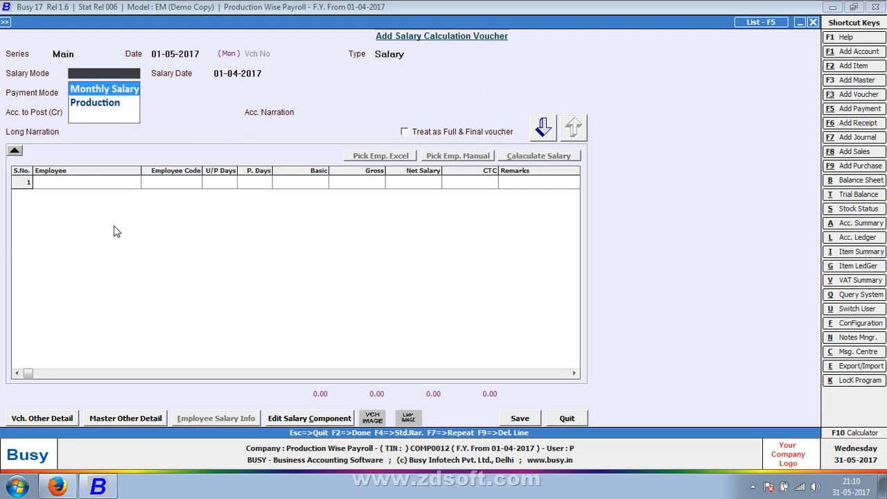
key(Down)
key(Return)
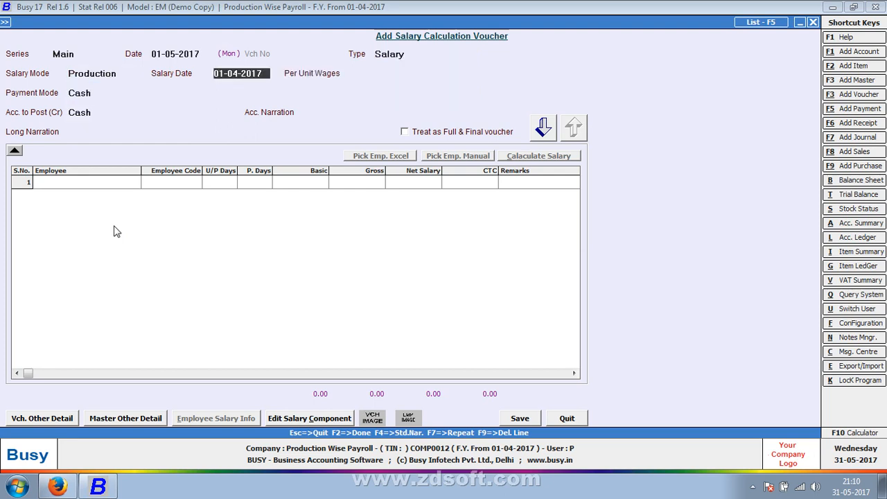
- Accept salary date 01-04-2017, set per unit wages to As Per Structure, and use Cash as payment mode and posting account
key(Return)
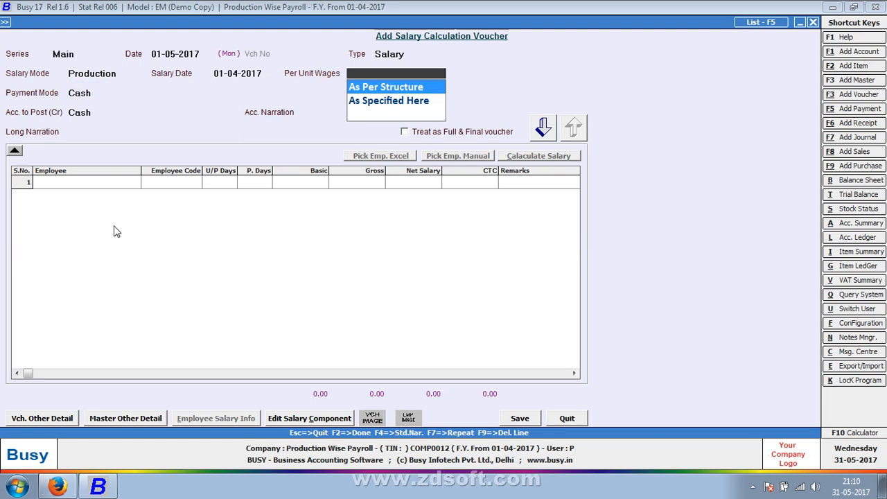
key(Down)
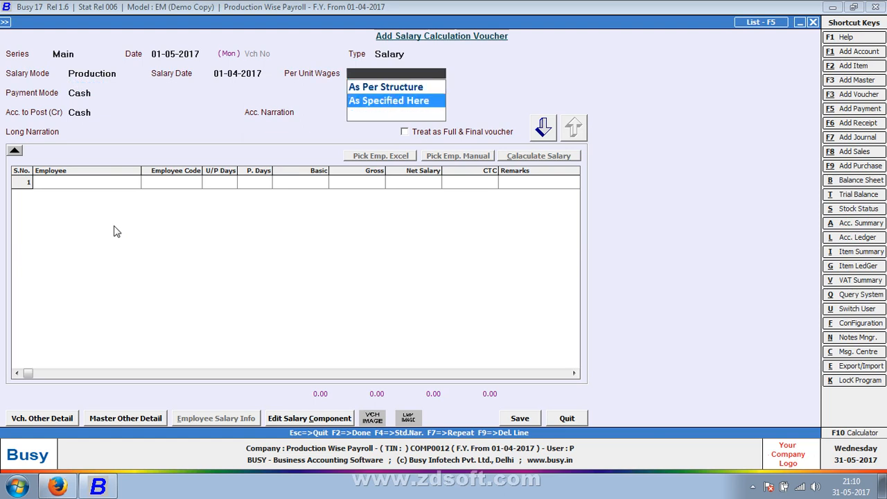
key(Up)
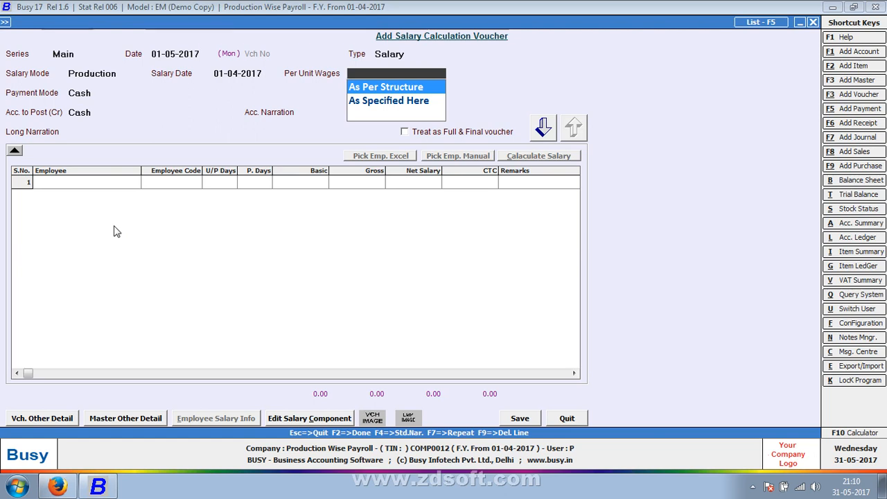
key(Down)
key(Return)
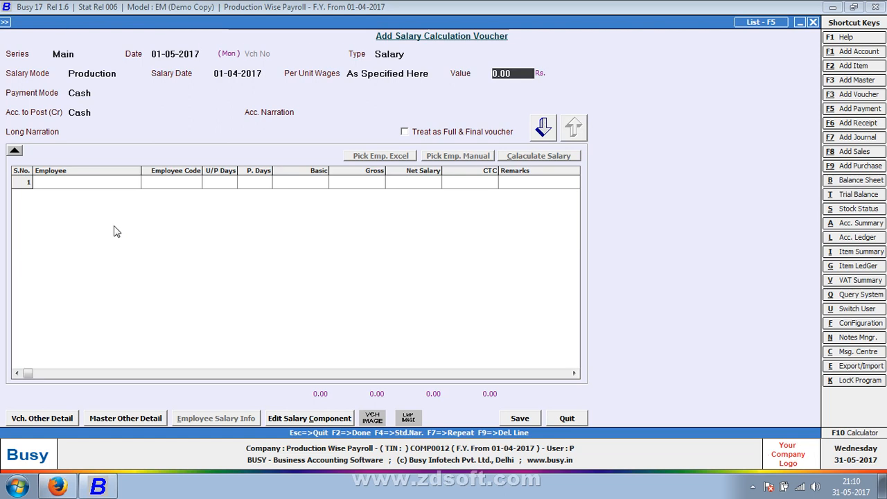
key(shift+Tab)
key(Up)
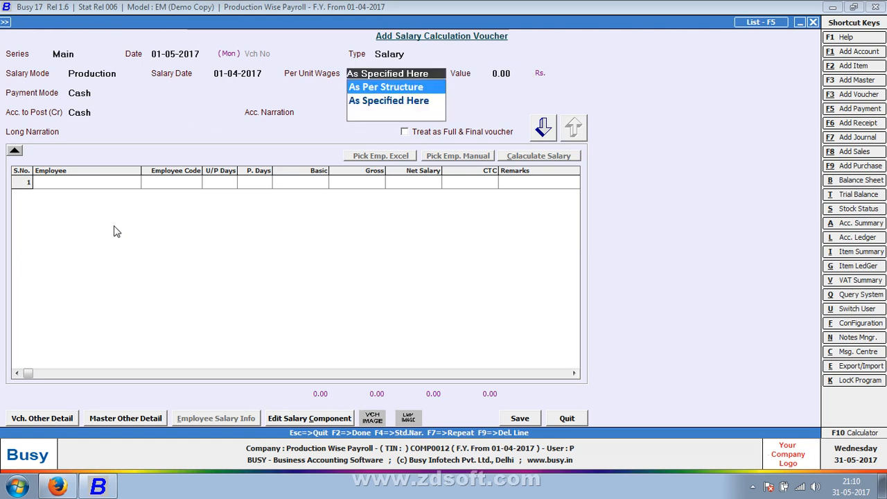
key(Return)
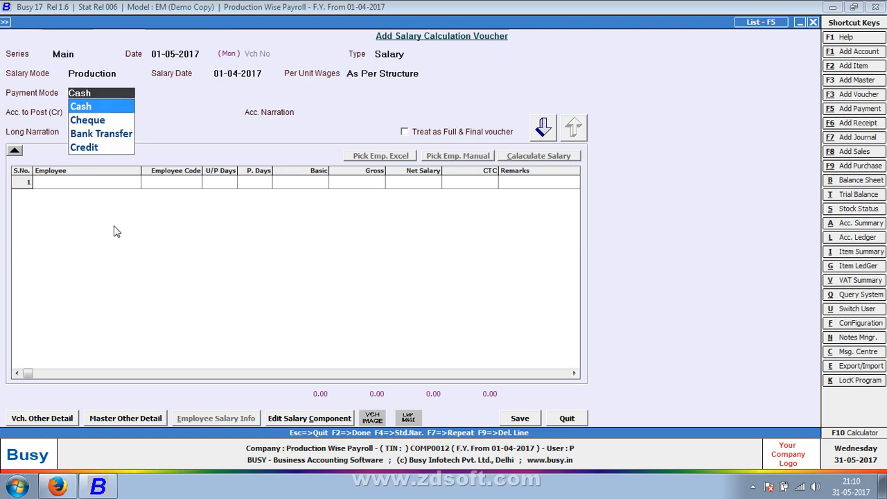
key(Return)
key(Return)
key(Return)
key(Return)
key(Return)
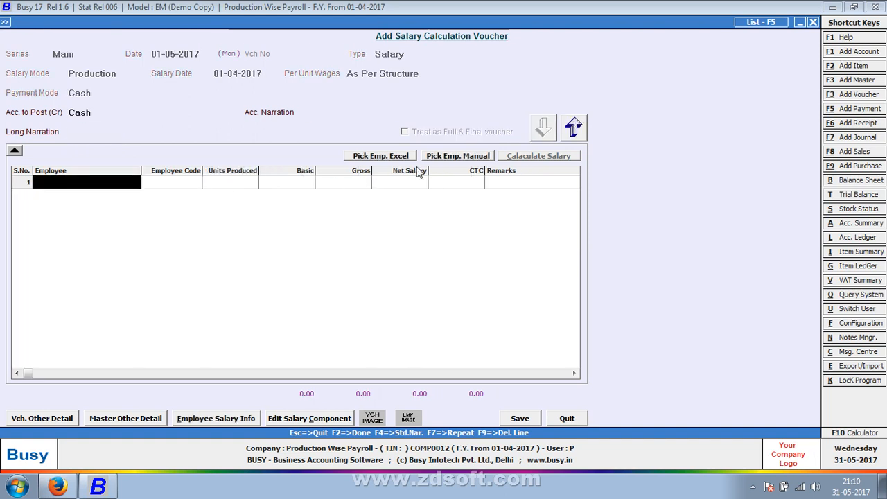
- Manually pick the production employee from the list of all employees into the voucher
click(458, 156)
click(228, 63)
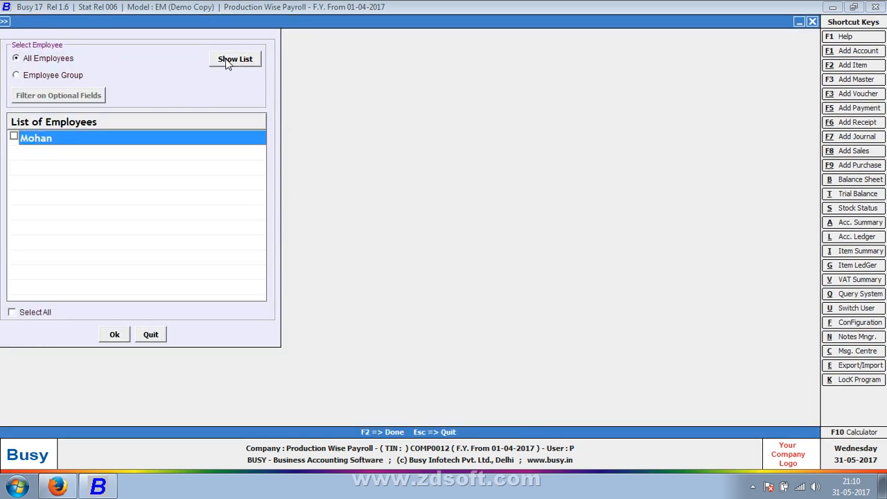
click(14, 136)
click(108, 334)
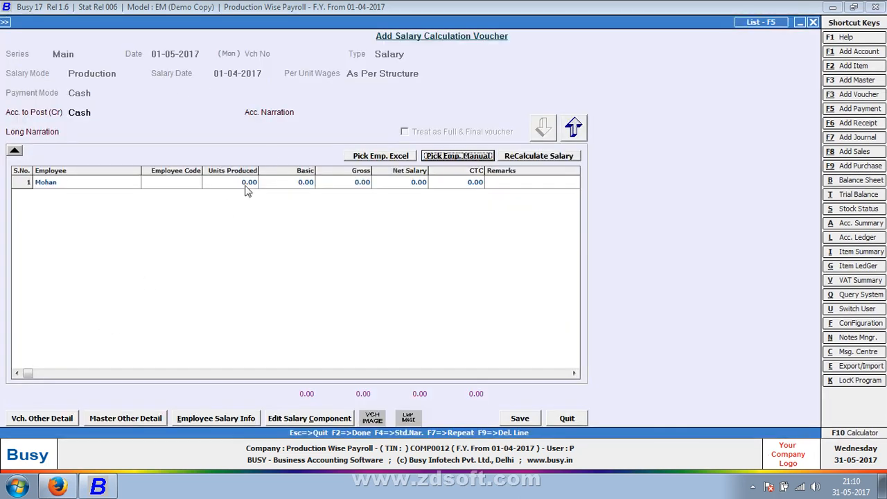
- Enter 5000 units produced for the employee and save the salary calculation voucher
click(235, 190)
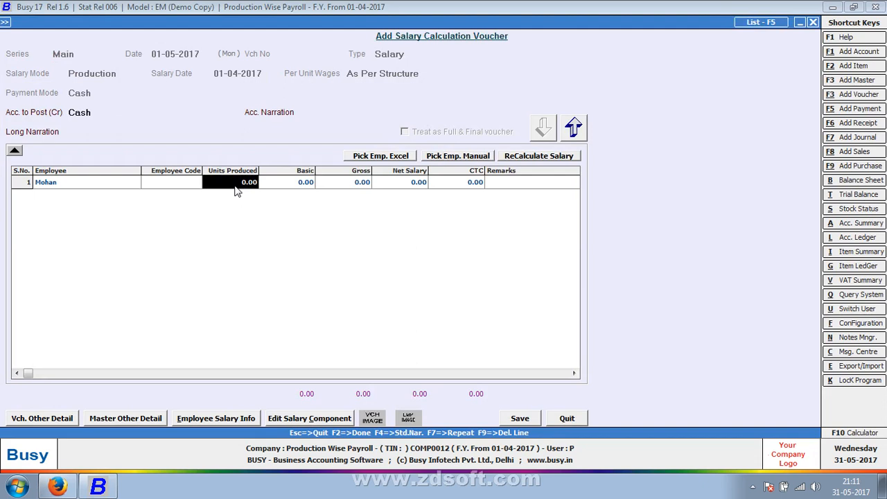
text(5000)
key(Return)
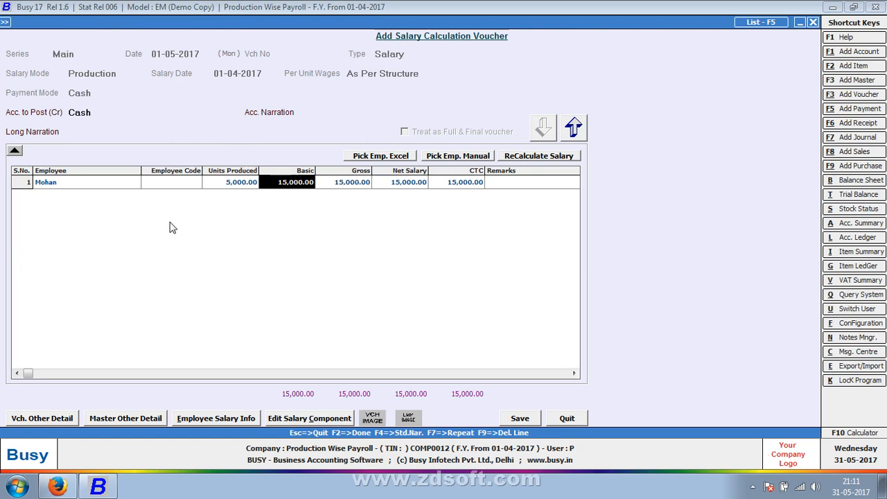
click(519, 418)
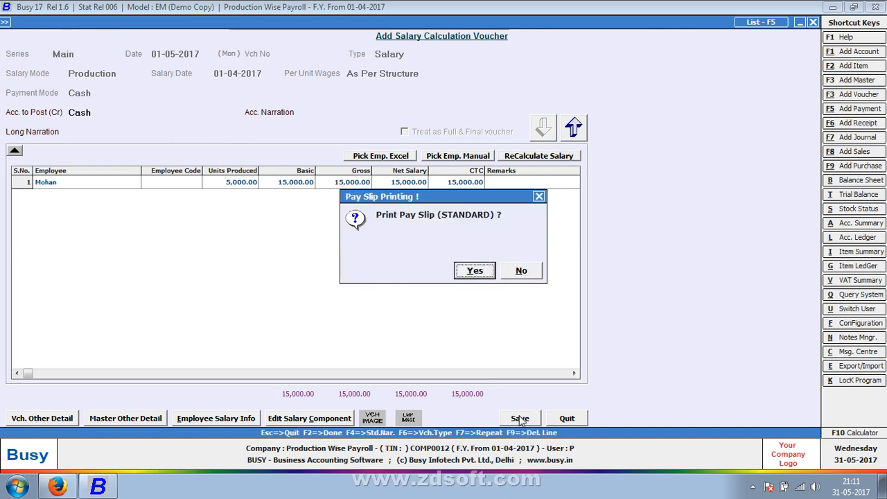
- Preview the voucher's pay slip in the STANDARD format with its default configuration, and return to the main screen
click(474, 272)
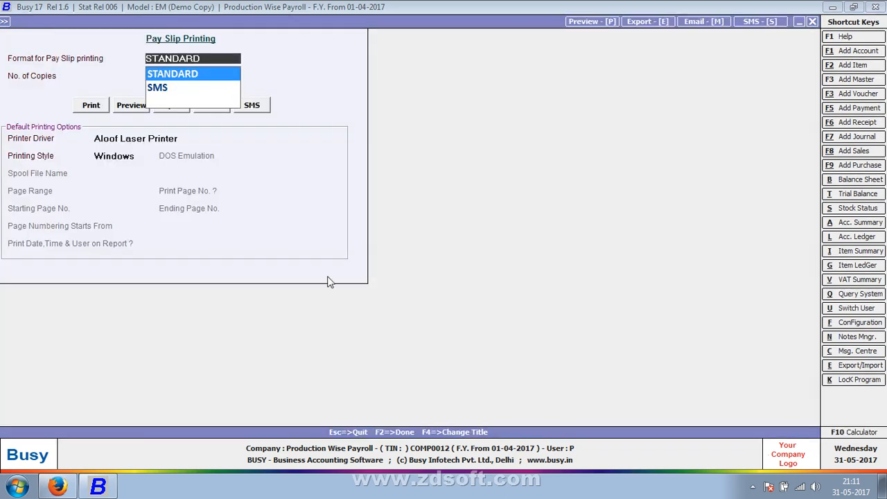
key(Return)
key(Return)
key(Right)
key(Return)
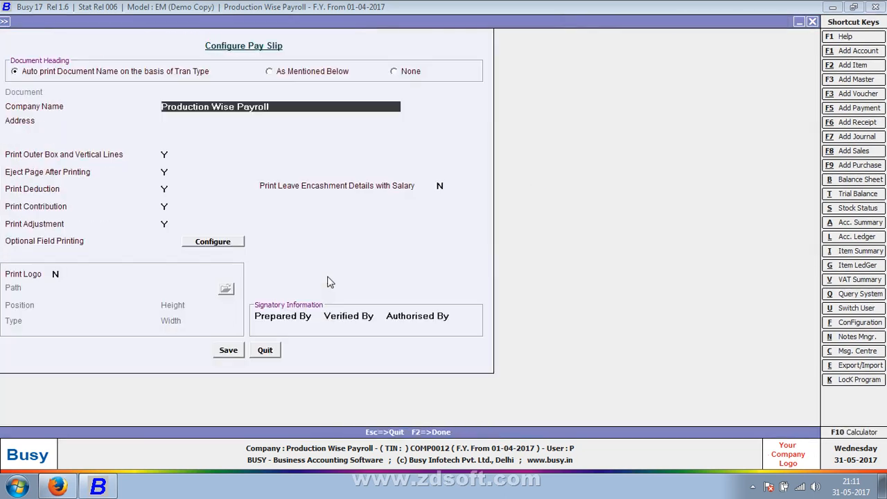
key(F2)
key(Return)
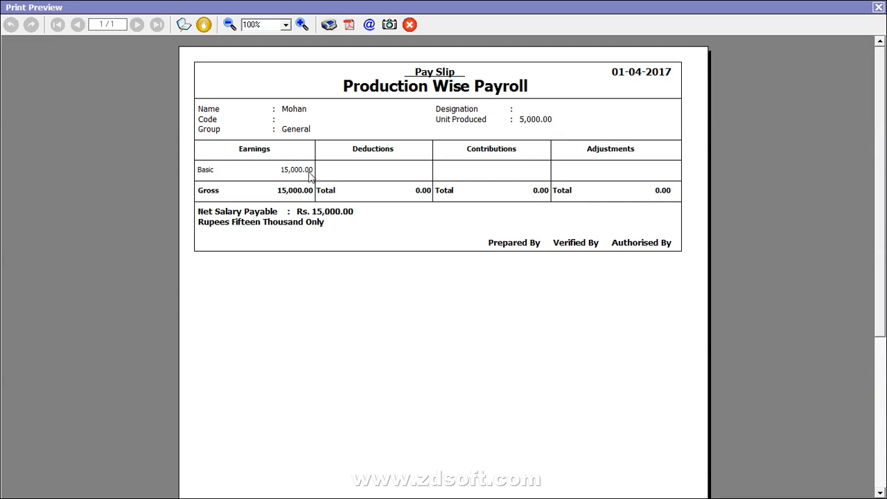
key(Escape)
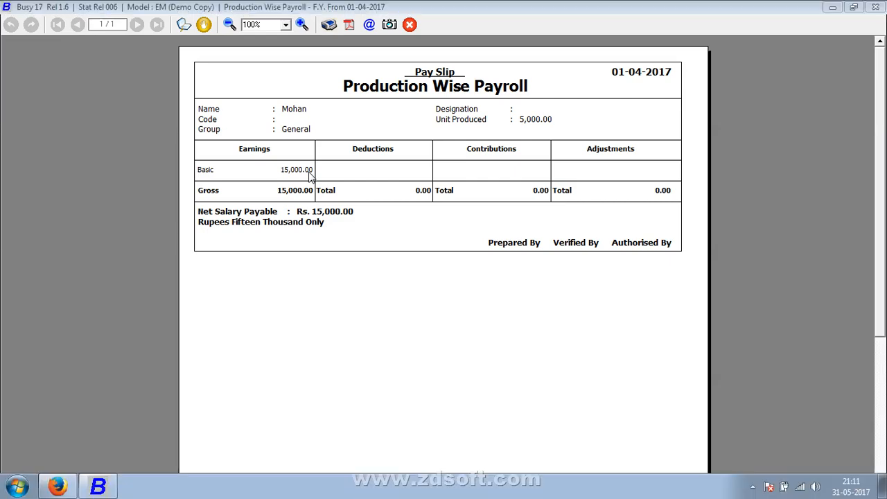
key(Escape)
- Examine the posted salary entry and its narration in the list of journal vouchers, and close the journal screens
key(Up)
key(Up)
key(Up)
key(Up)
key(Up)
key(Up)
key(Up)
key(Up)
key(Up)
key(Up)
key(Up)
key(Up)
key(Up)
key(Up)
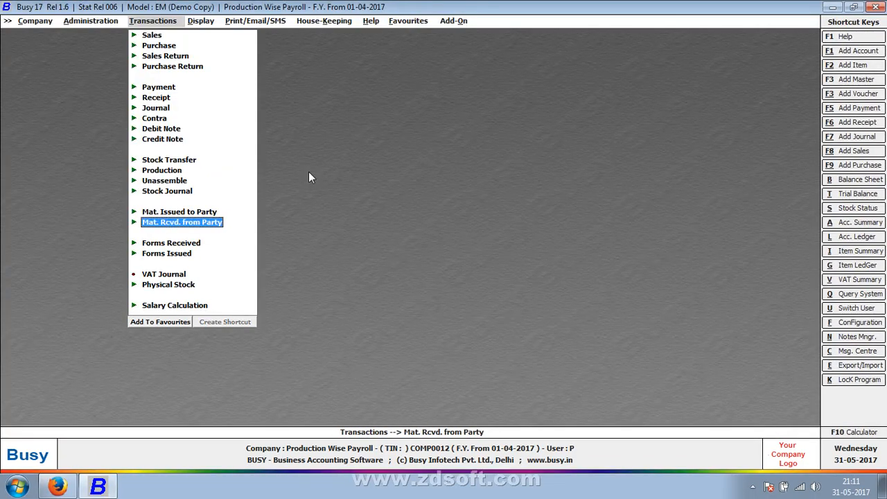
key(Return)
key(Return)
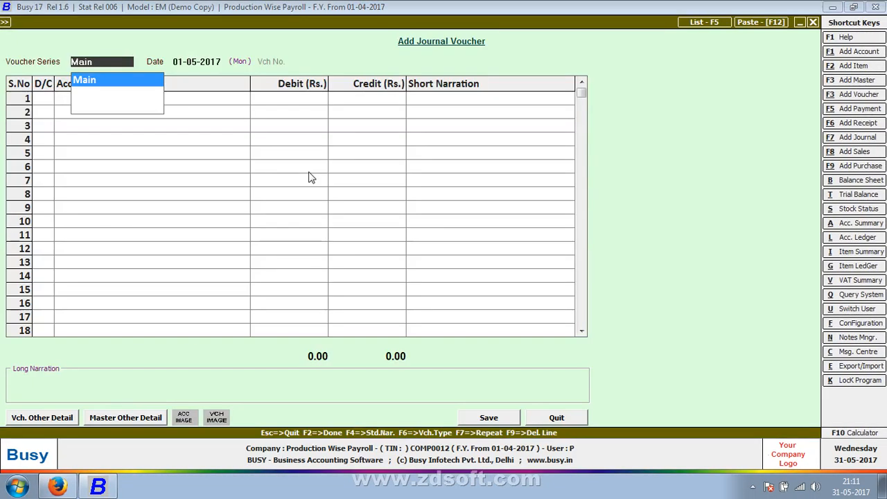
key(F5)
key(Return)
key(F2)
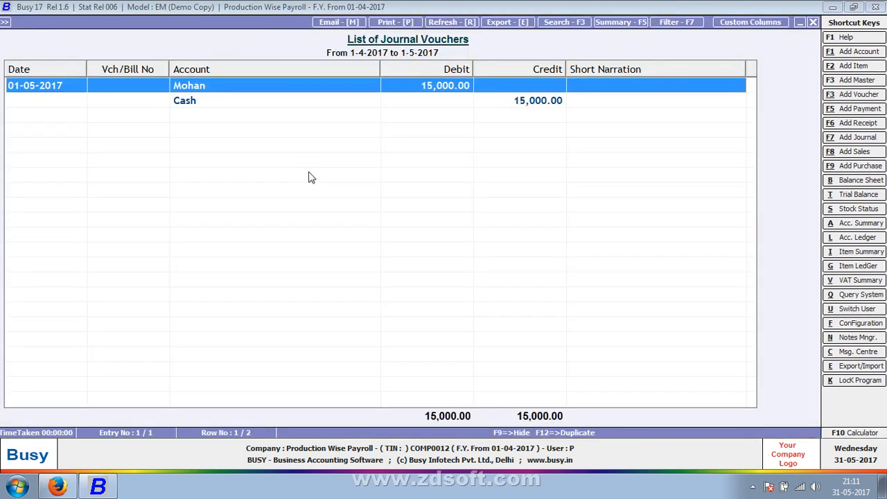
key(Return)
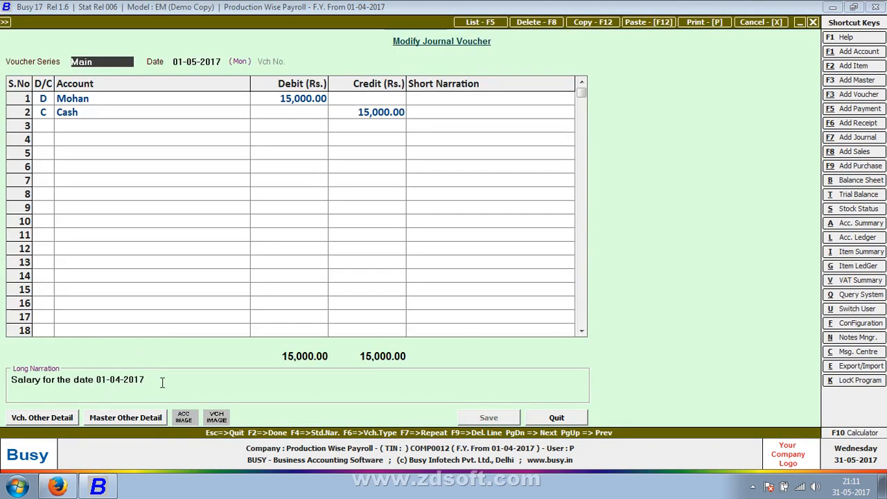
key(Escape)
key(Escape)
key(Escape)
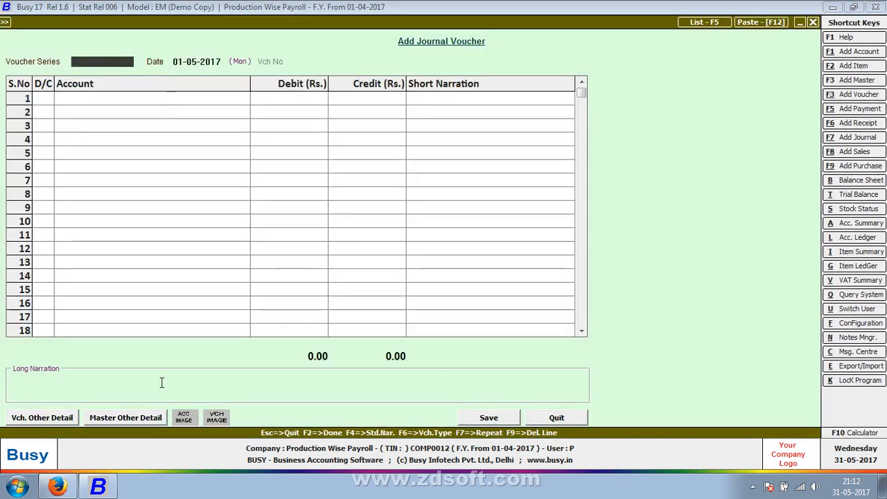
key(Escape)
- Open the Main series salary calculation voucher dated 01-05-2017 for modification
key(Return)
key(Down)
key(Down)
key(Down)
key(Down)
key(Down)
key(Down)
key(Down)
key(Down)
key(Down)
key(Down)
key(Down)
key(Down)
key(Down)
key(Down)
key(Down)
key(Down)
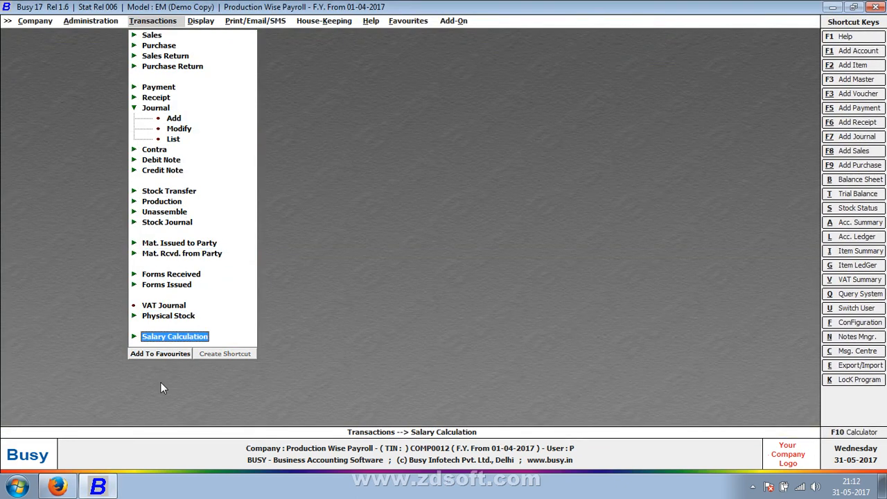
key(Return)
key(Down)
key(Return)
- Enter POST Entry as the account narration of the salary calculation voucher
key(Return)
key(Return)
key(Return)
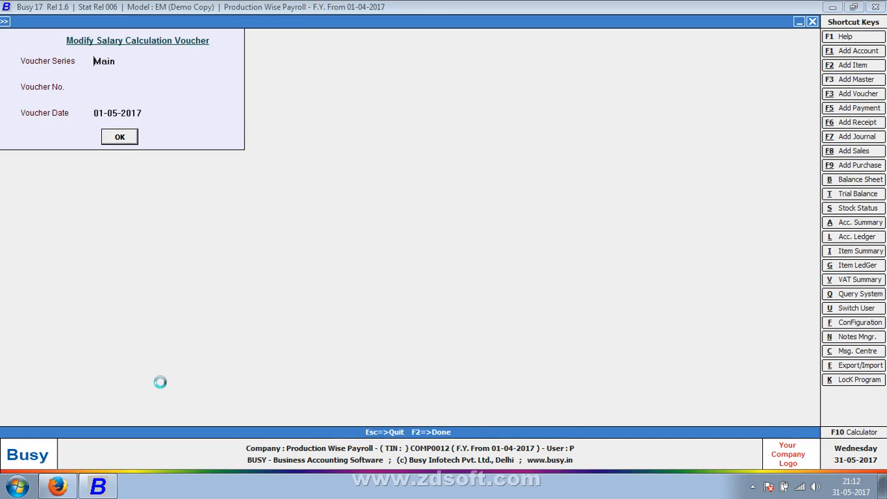
key(Return)
key(Return)
key(Return)
key(Return)
key(Return)
key(Return)
key(Return)
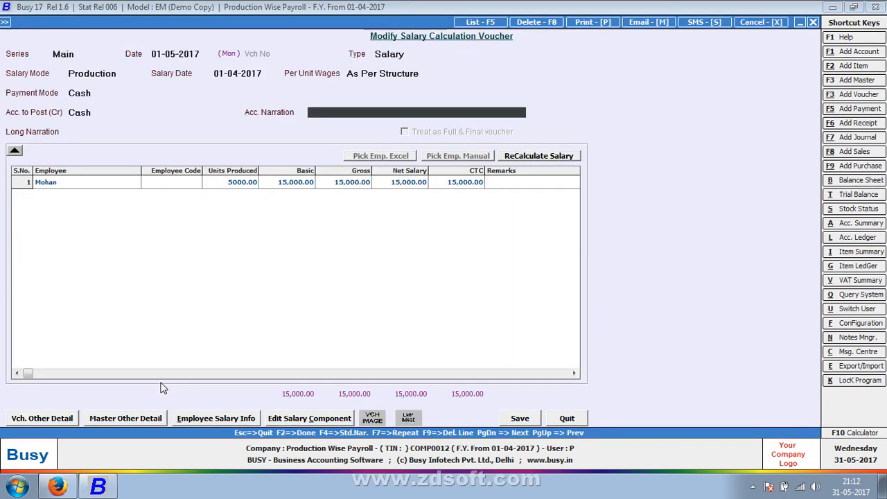
text(POST Entry)
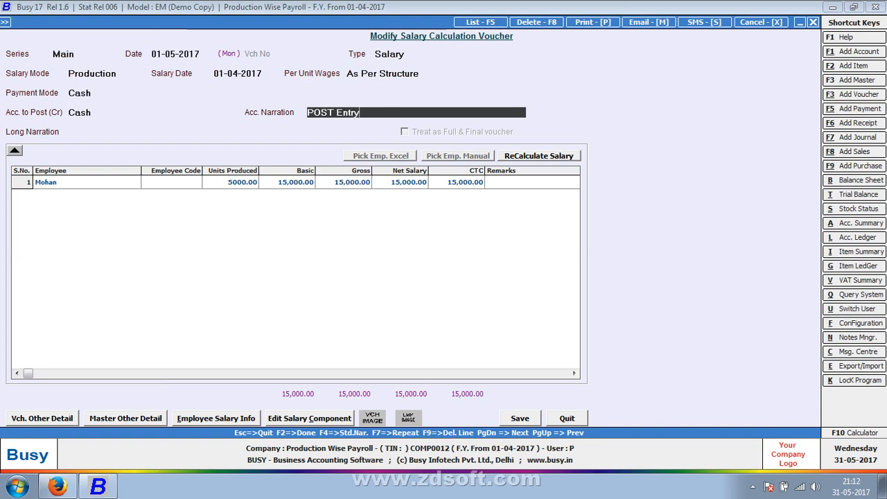
key(Return)
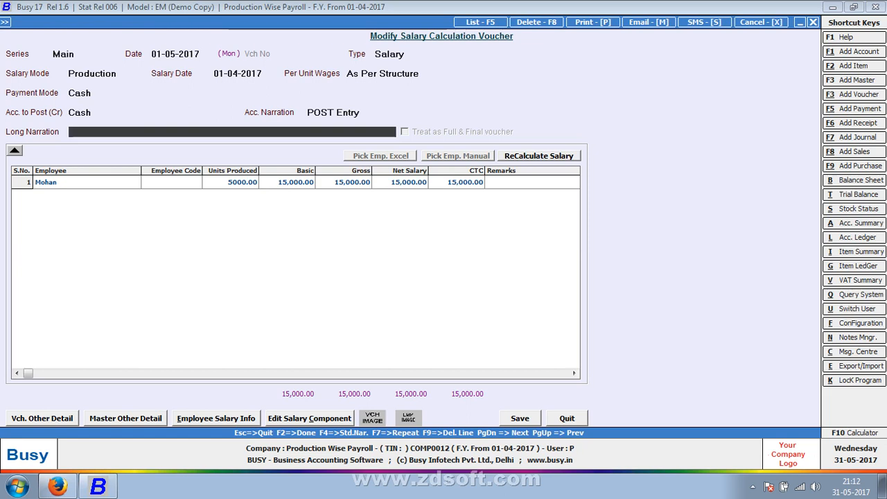
- Replace the account narration of the salary calculation voucher with P
key(Up)
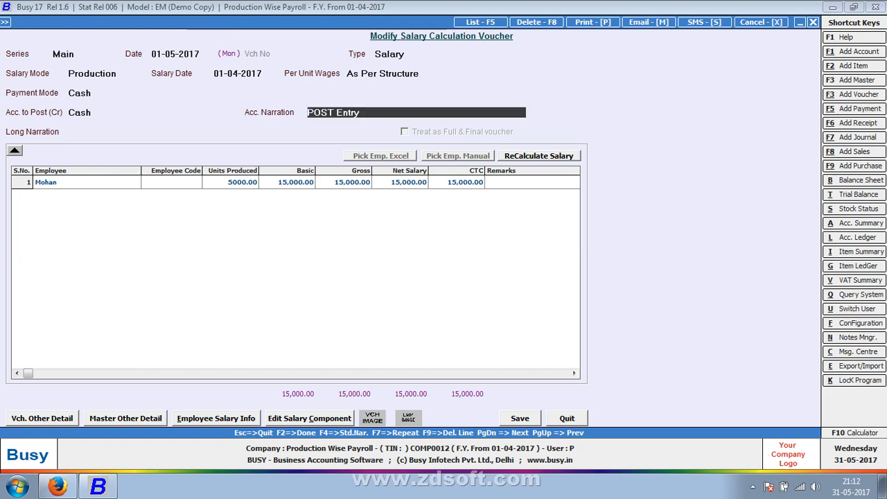
key(BackSpace)
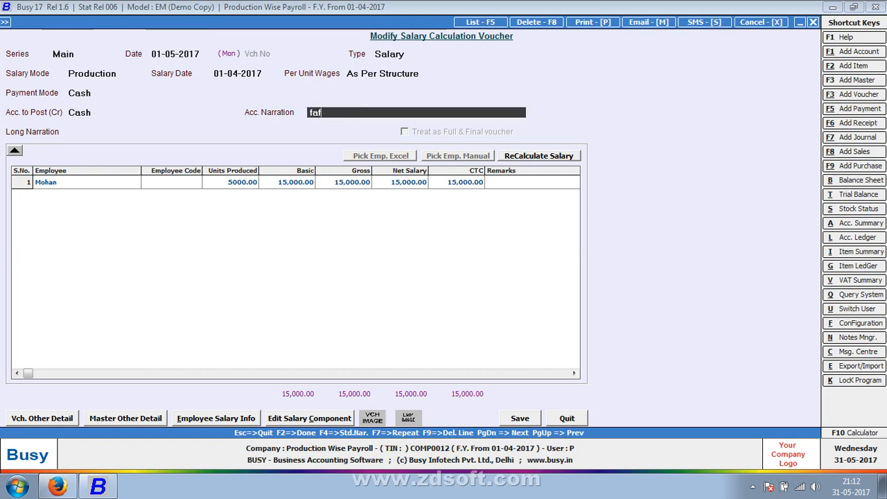
text(Post)
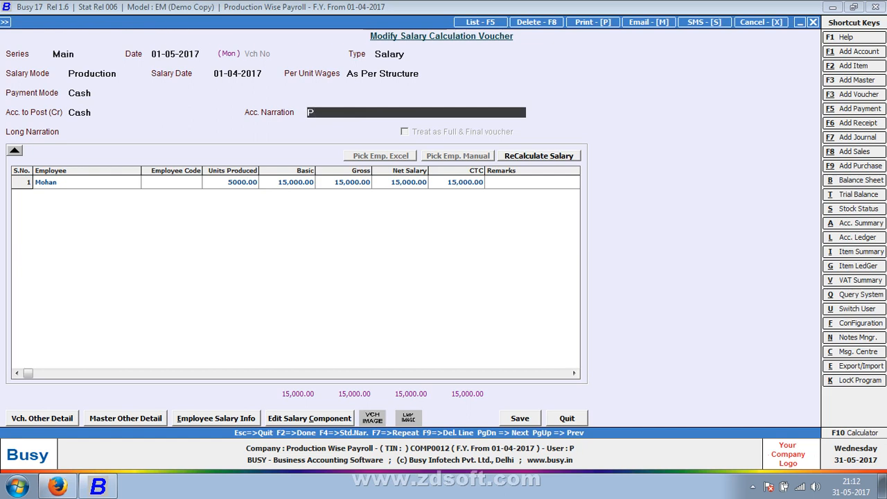
key(BackSpace)
key(BackSpace)
key(BackSpace)
- Save the salary calculation voucher, decline printing its pay slip, and return to the main screen
key(F2)
key(Return)
key(Right)
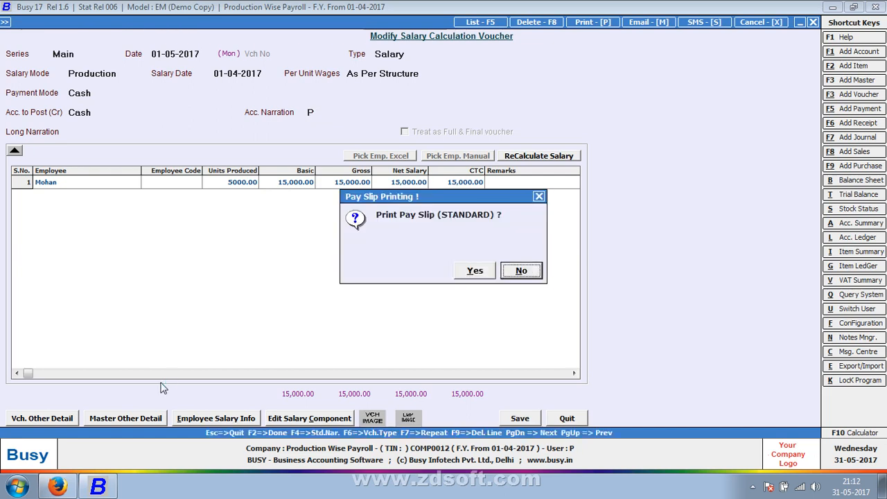
key(Return)
key(Escape)
key(Escape)
- Open the Main series journal voucher dated 01-05-2017 for modification
key(Up)
key(Up)
key(Up)
key(Up)
key(Up)
key(Up)
key(Up)
key(Up)
key(Up)
key(Up)
key(Up)
key(Up)
key(Up)
key(Up)
key(Up)
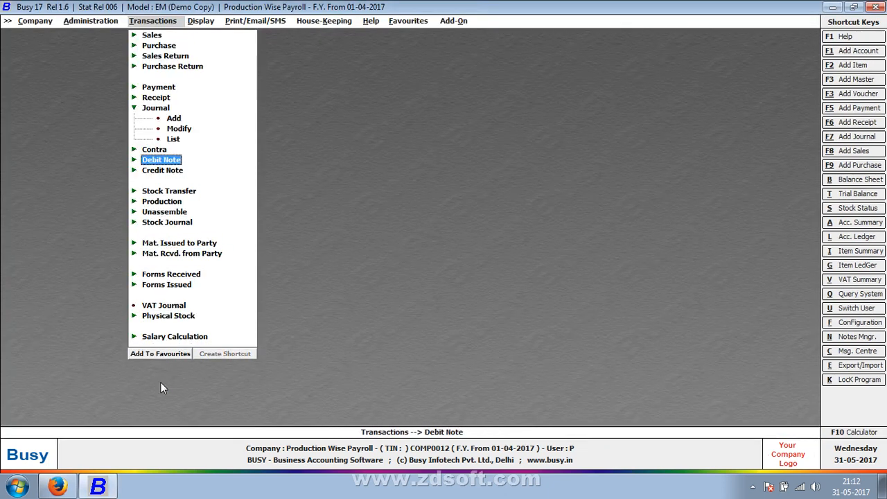
key(Return)
key(Return)
key(Return)
key(Return)
key(Return)
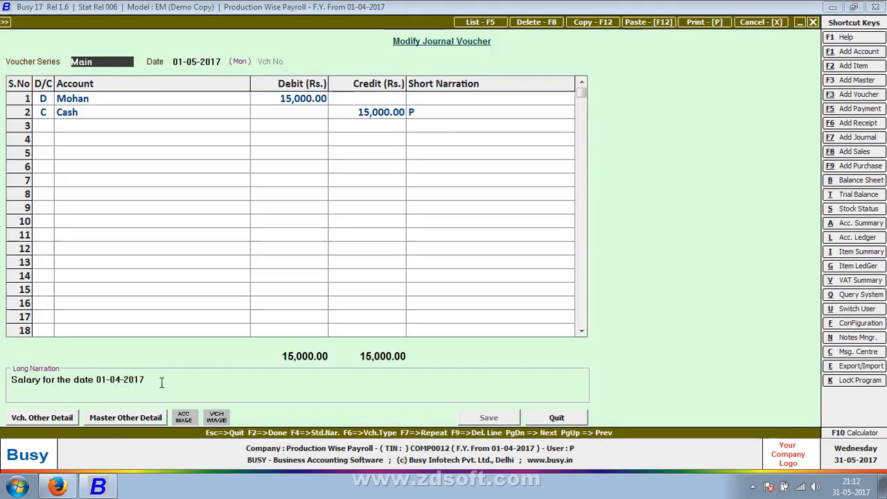
- Check the short narration on the Cash line and the long narration of the journal voucher, and close it
click(496, 117)
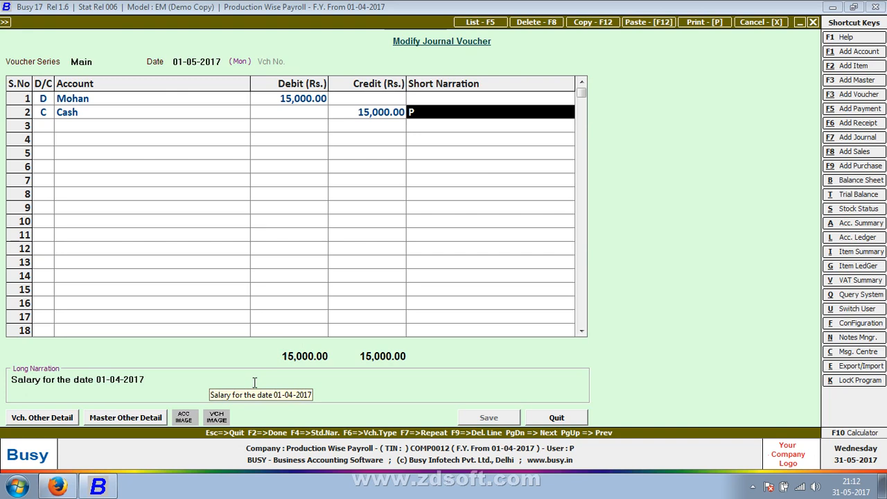
key(F2)
key(Escape)
key(Escape)
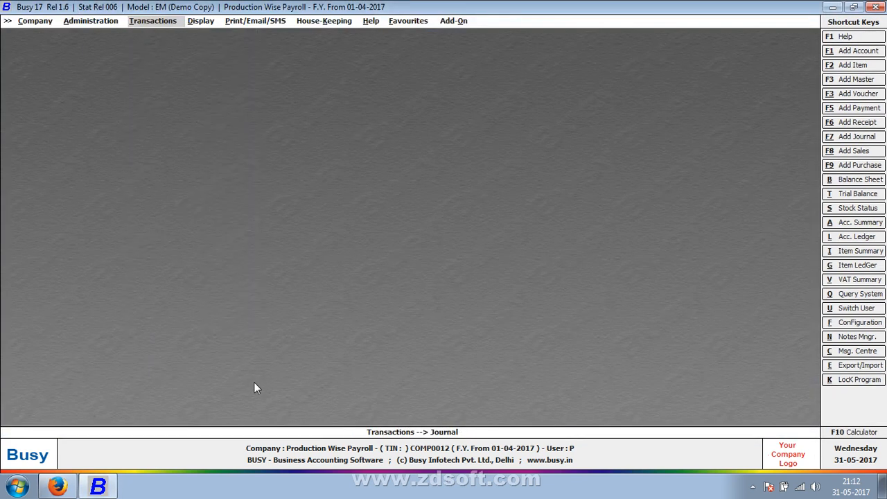
- Open the standard payroll Salary Register report for production salaries
key(Down)
key(Right)
key(Down)
key(Down)
key(Down)
key(Down)
key(Down)
key(Down)
key(Down)
key(Down)
key(Down)
key(Down)
key(Down)
key(Down)
key(Down)
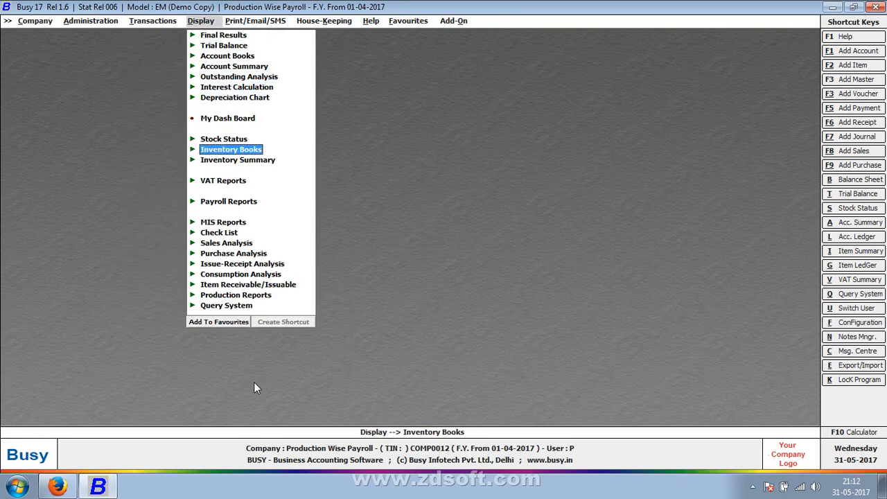
key(Up)
key(Return)
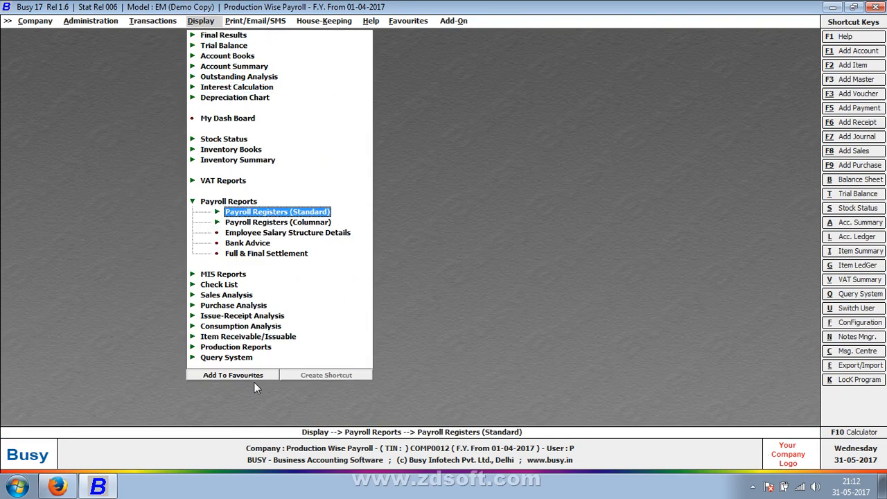
key(Down)
key(Up)
key(Return)
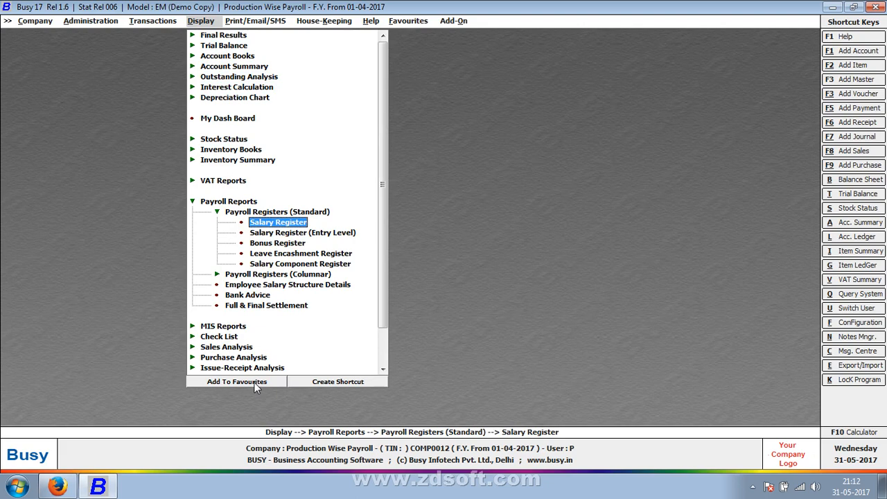
key(Return)
key(Right)
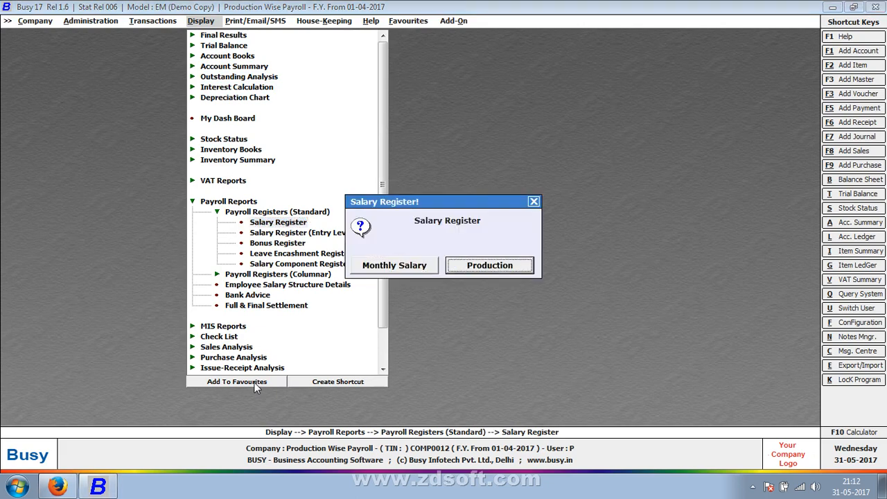
key(Return)
key(Return)
key(Return)
key(Return)
key(Return)
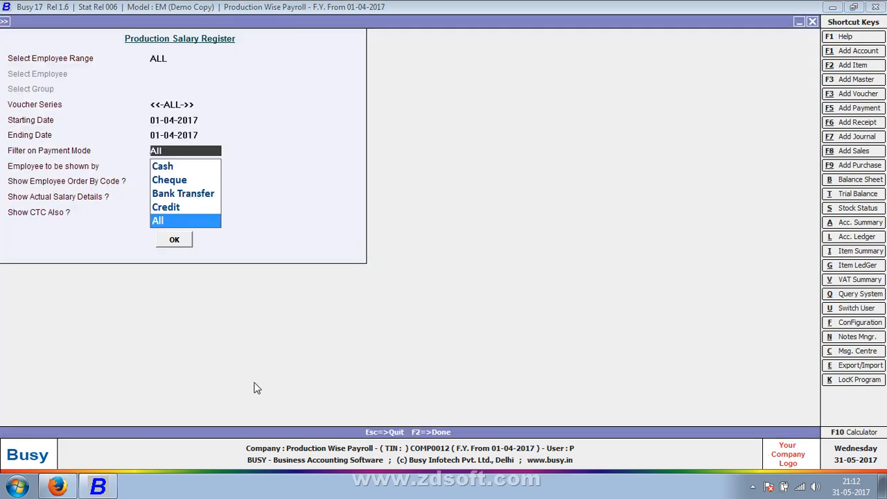
- Generate the production register for all employees and 01-04-2017, then narrow the Code column and widen Per Unit Wages
key(F2)
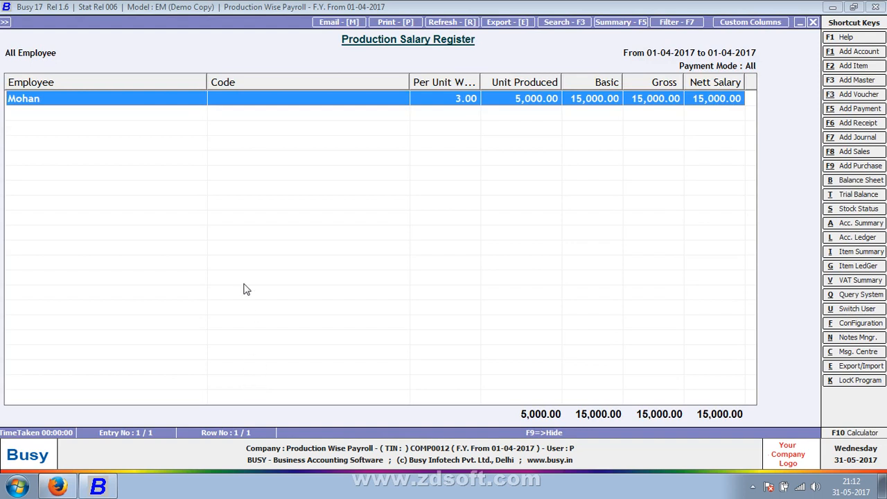
drag(410, 84, 296, 97)
drag(366, 79, 386, 83)
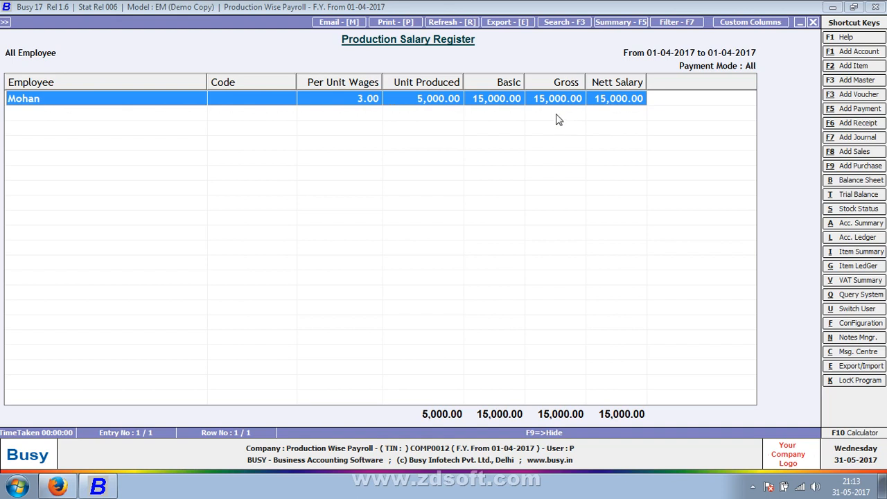
- Regenerate the production salary register with Show Employee Order By Code set to Y, and return to its options
key(Escape)
key(Return)
key(Return)
key(Return)
key(Return)
key(Return)
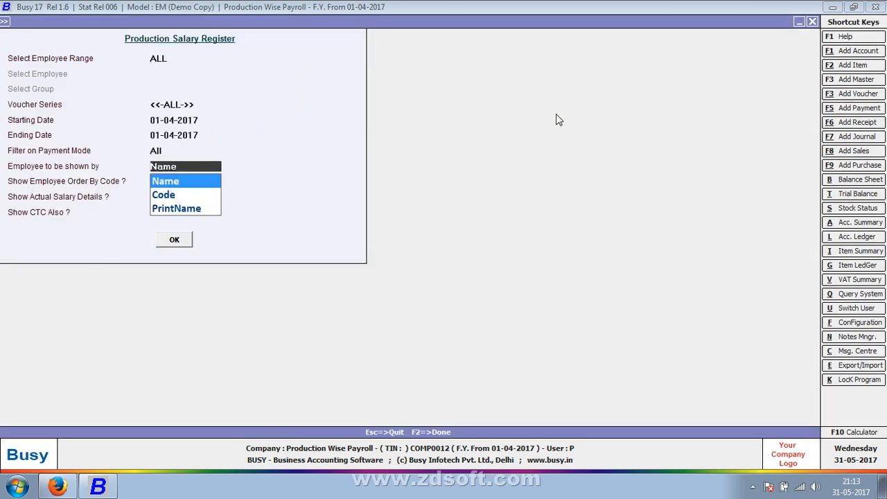
key(Return)
- Set Show Actual Salary Details to Y and regenerate the production salary register
key(Return)
key(Return)
key(Return)
key(Return)
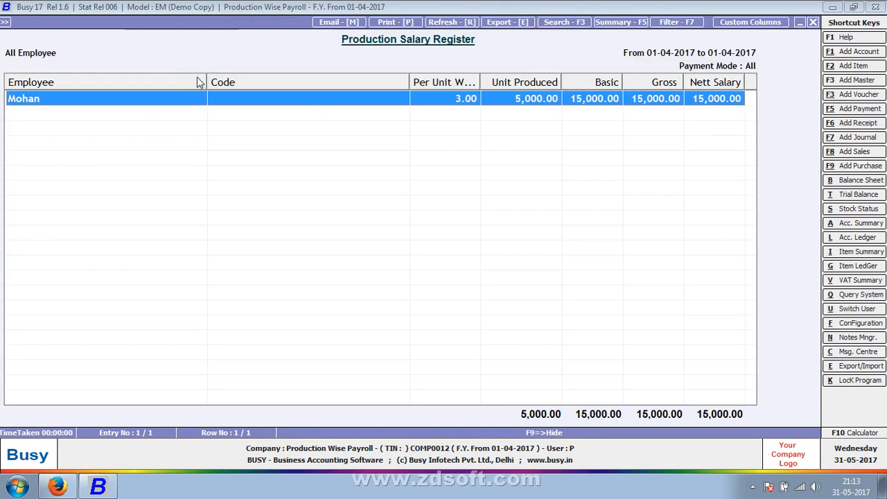
drag(205, 81, 81, 86)
key(Escape)
key(Return)
key(Return)
key(Return)
key(Return)
key(Return)
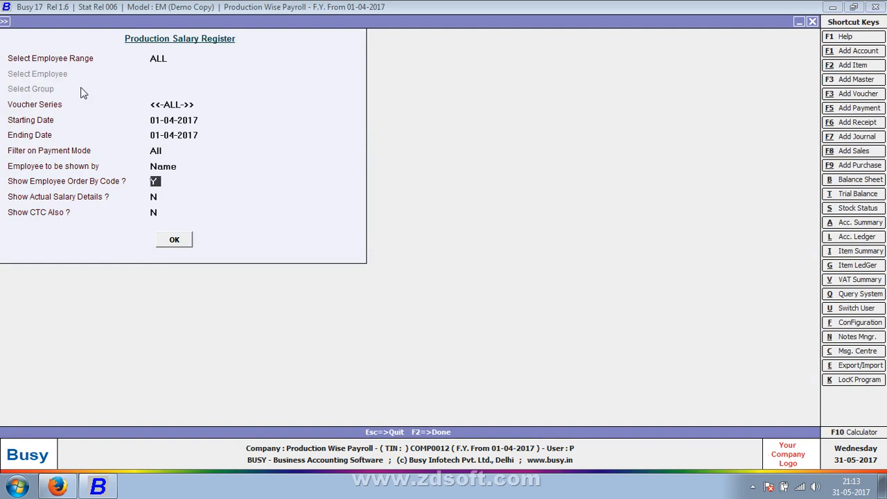
key(Return)
key(Return)
key(Return)
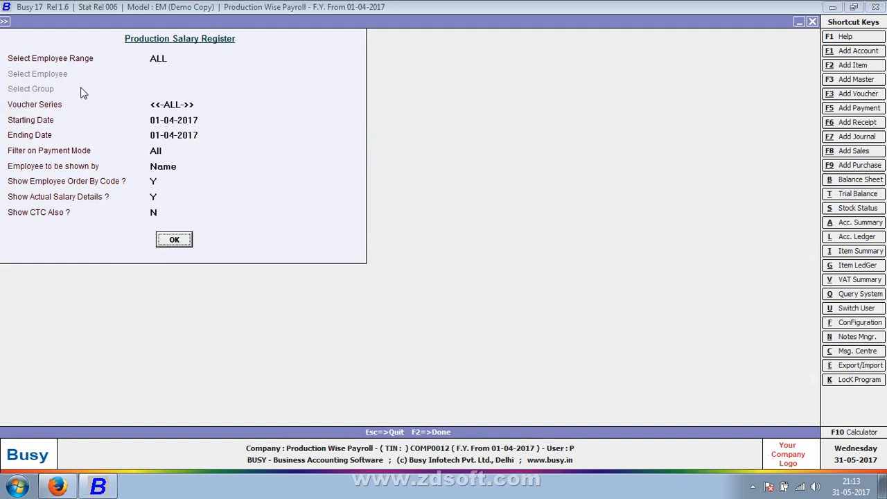
key(Return)
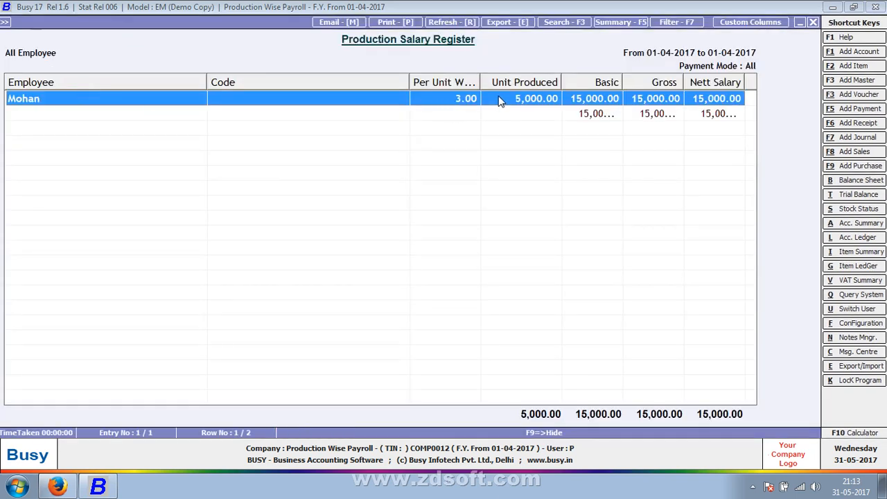
- Collapse the register's Code column, widen Basic, Gross and Nett Salary to read the actual details, and close the report
drag(410, 81, 207, 116)
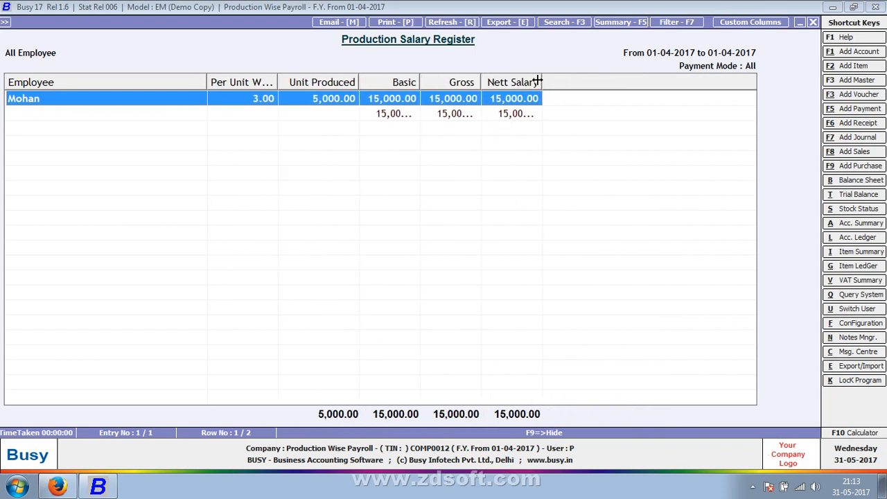
drag(540, 78, 559, 80)
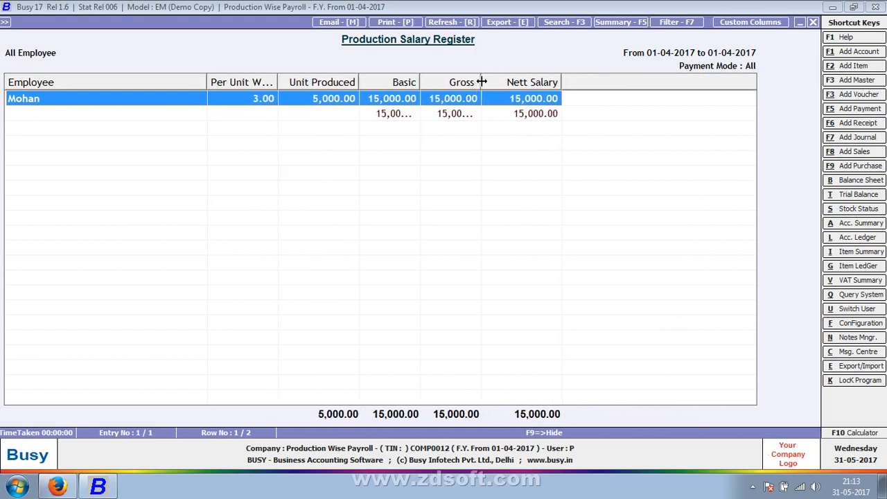
drag(481, 82, 506, 81)
drag(420, 78, 452, 76)
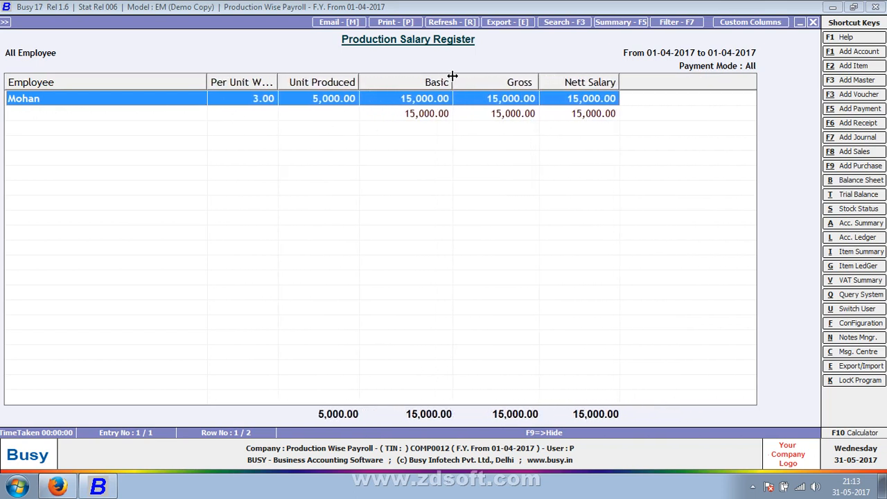
key(Escape)
key(Escape)
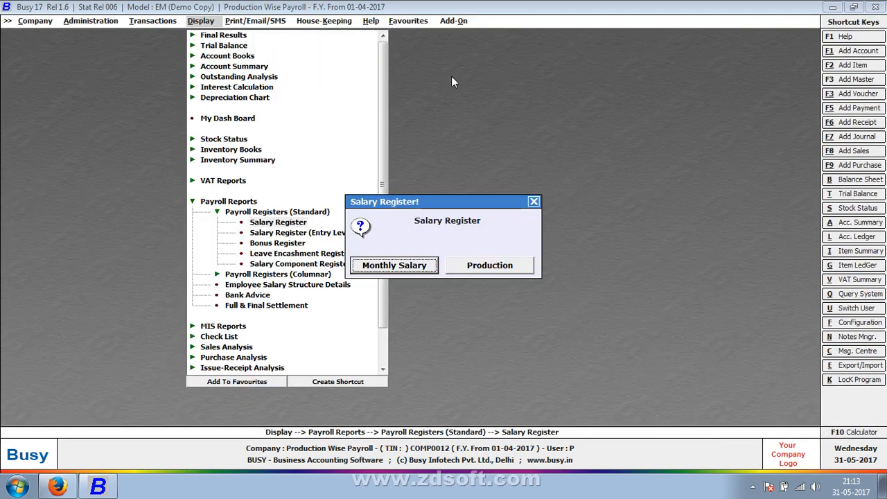
key(Escape)
- View the entry-level production Salary Register for all employees for 01-04-2017, and close it
key(Down)
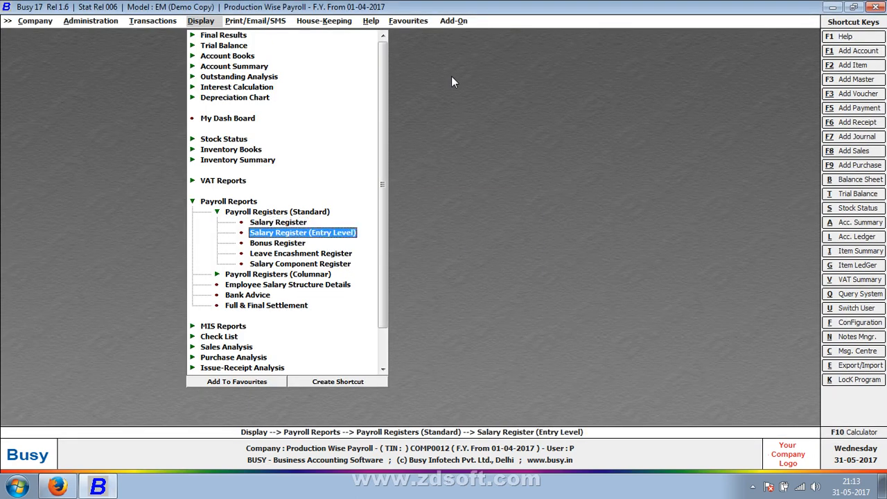
key(Return)
key(Right)
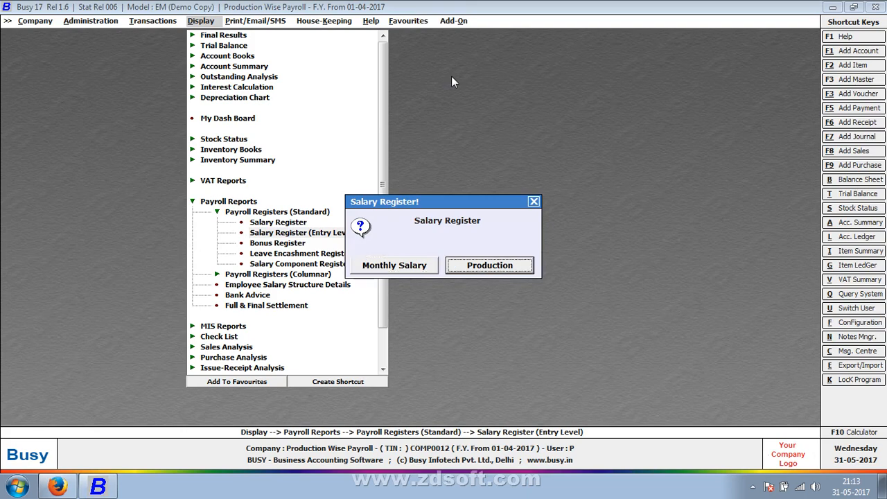
key(Return)
key(Return)
key(Return)
key(Return)
key(F2)
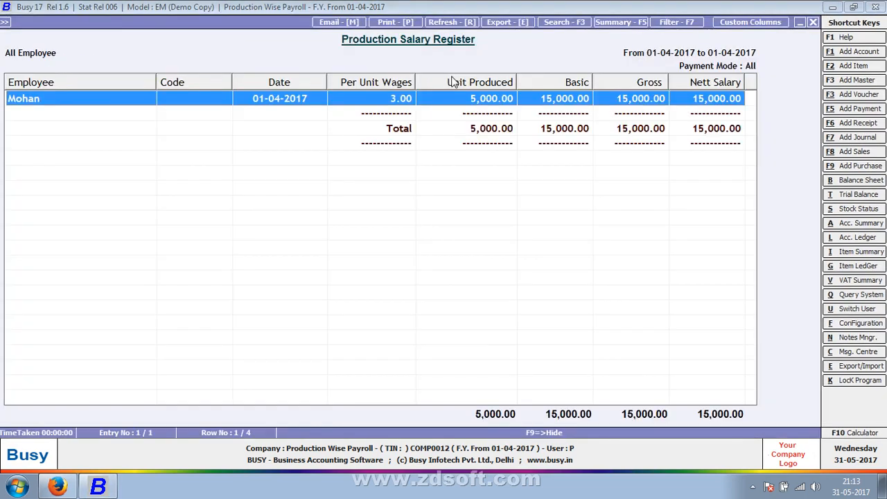
key(Escape)
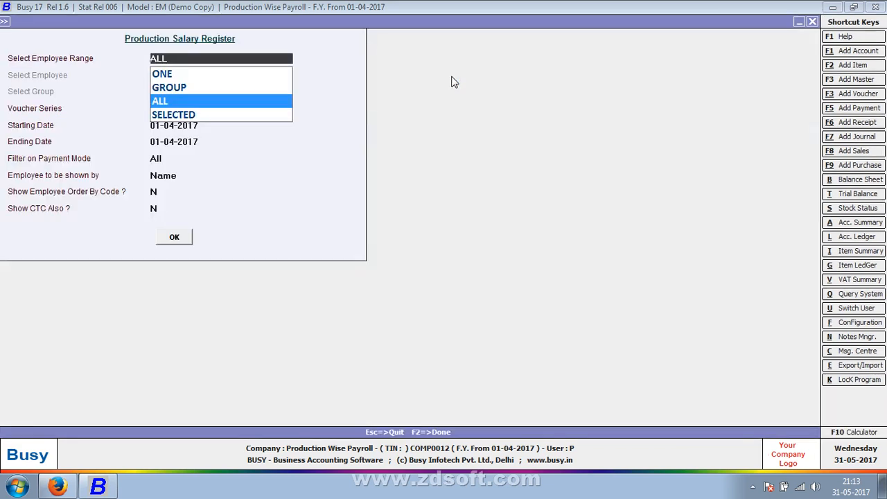
key(Escape)
- Look through the remaining standard and columnar payroll registers, and open Employee Salary Structure Details for all employees
key(Down)
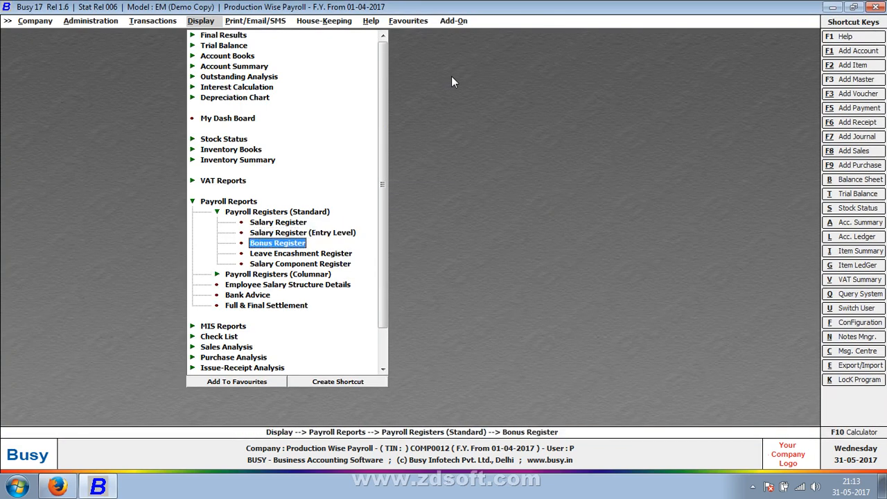
key(Down)
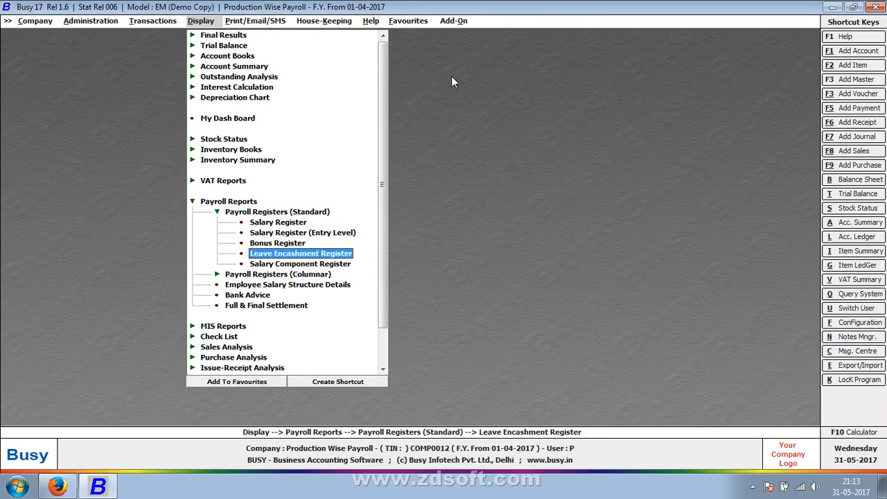
key(Down)
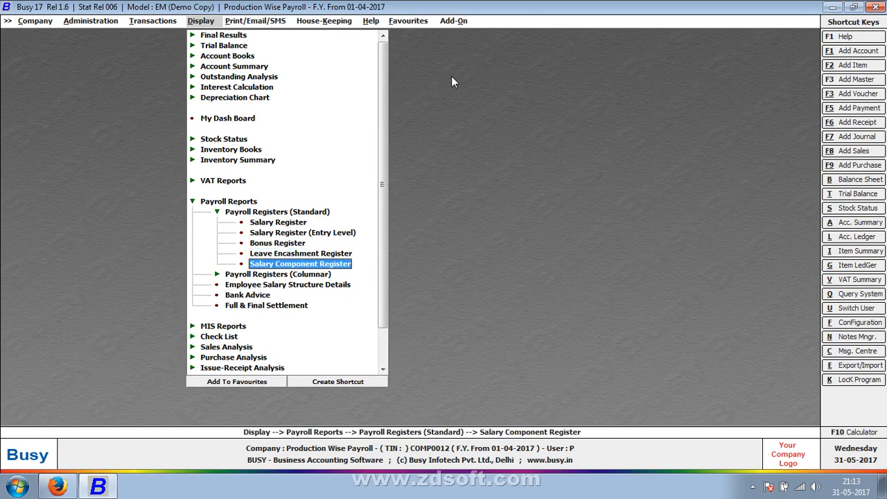
key(Down)
key(Return)
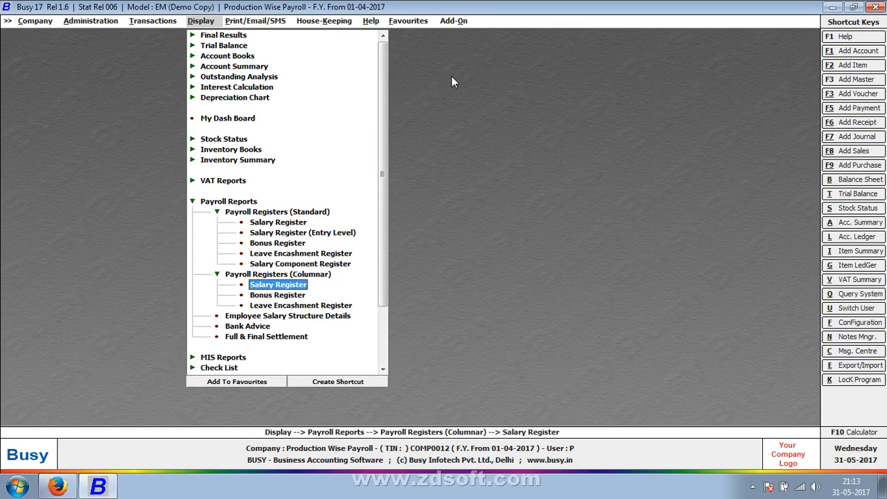
key(Down)
key(Down)
key(Down)
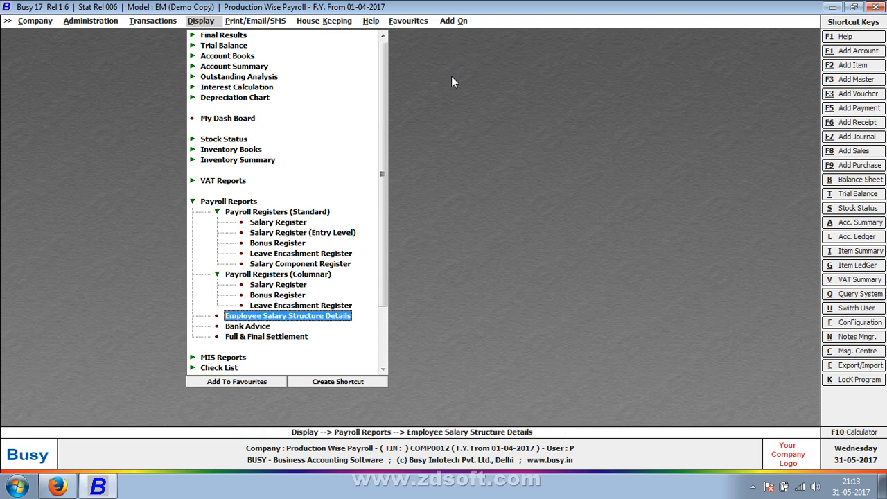
key(Return)
key(Return)
key(Return)
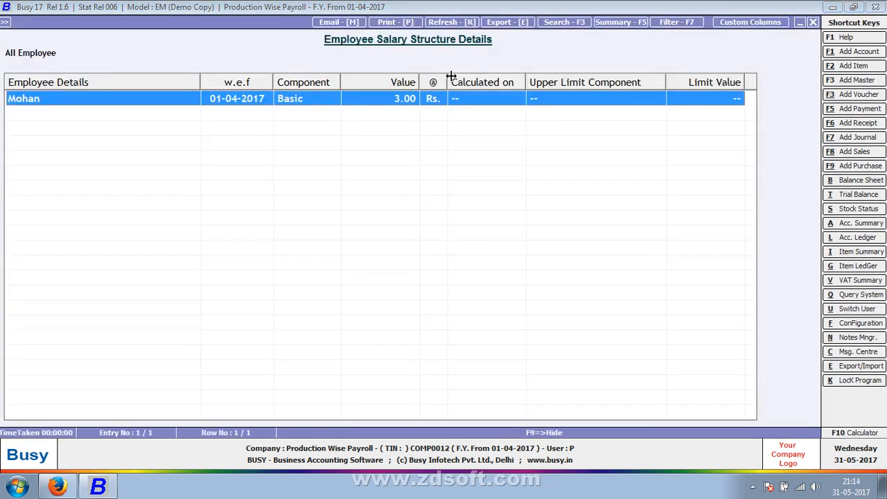
- Examine the components, values and limits in the Employee Salary Structure Details report, and return to the list of reports
click(451, 76)
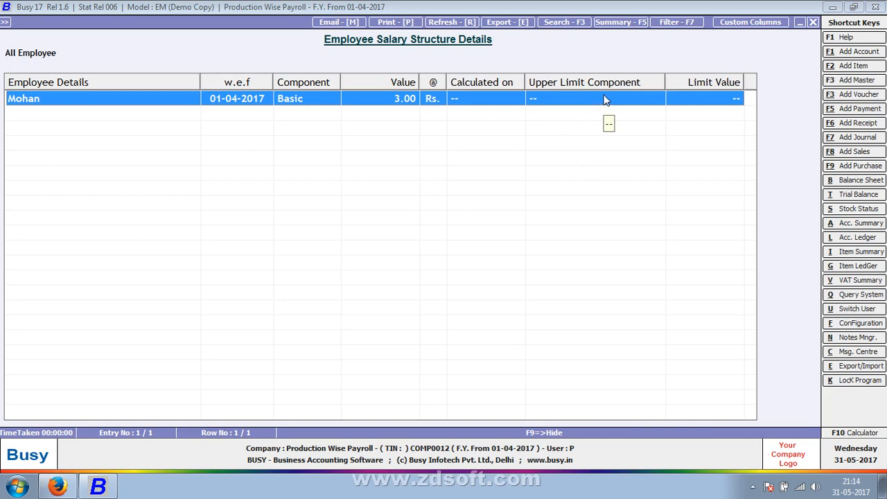
key(Escape)
key(Escape)
key(Escape)
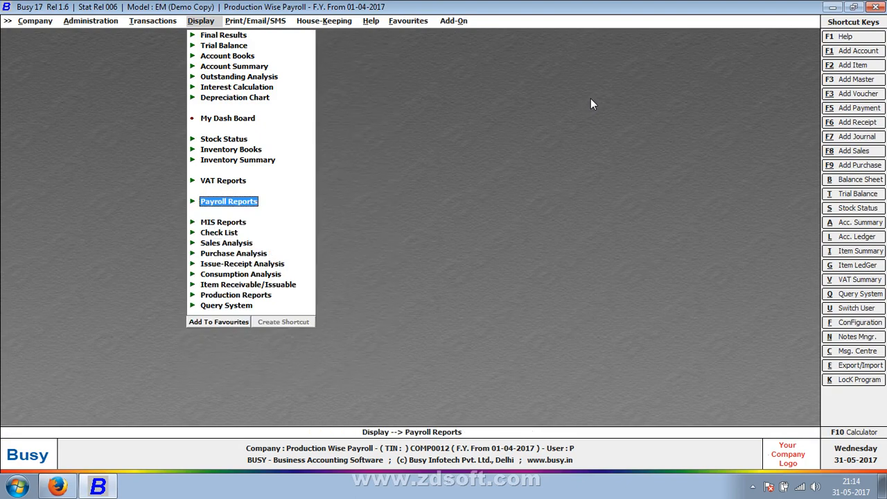
key(super+d)
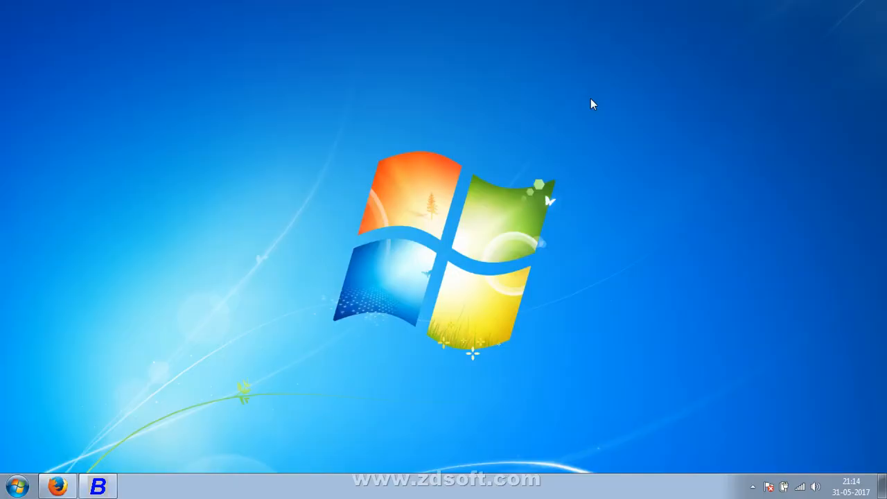
right_click(591, 103)
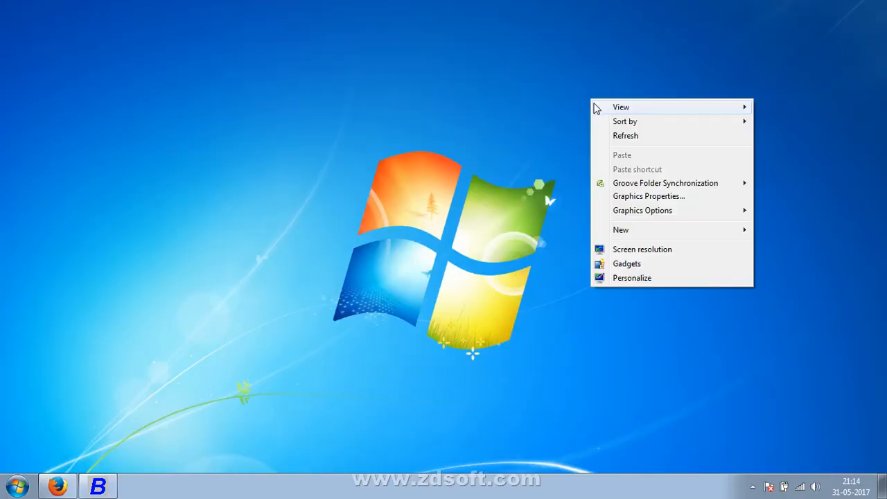
click(624, 139)
click(753, 485)
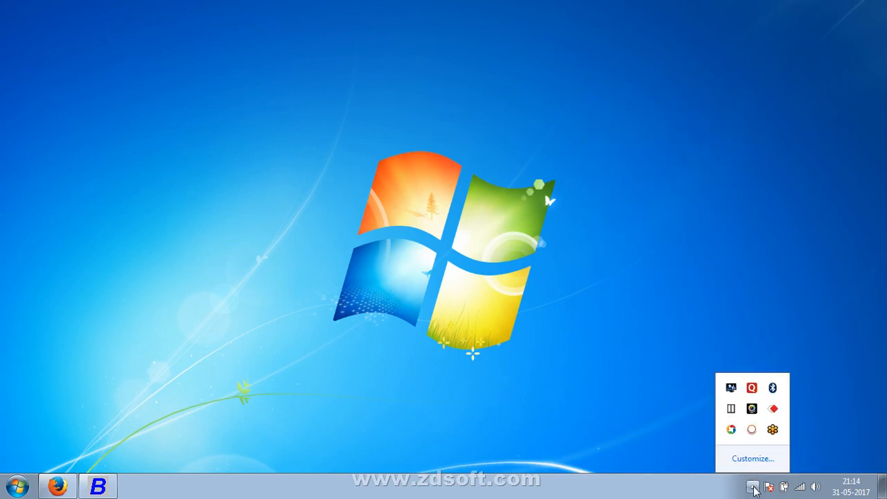
mouse_move(751, 428)
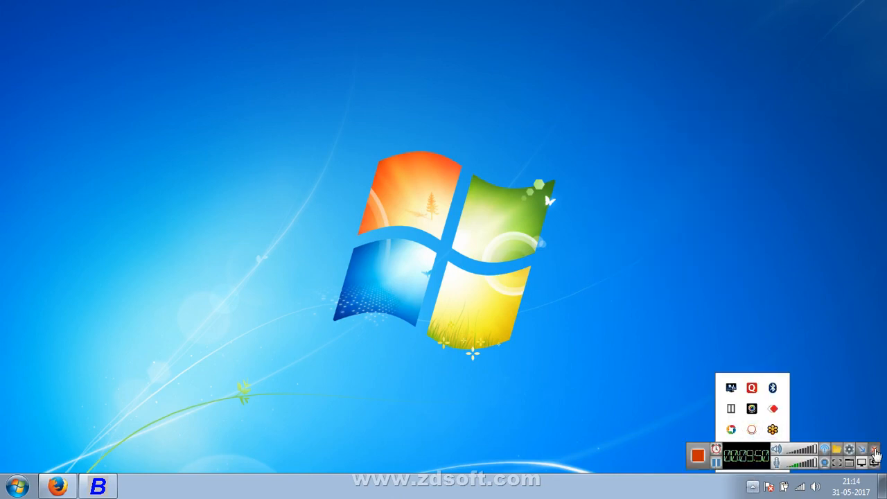